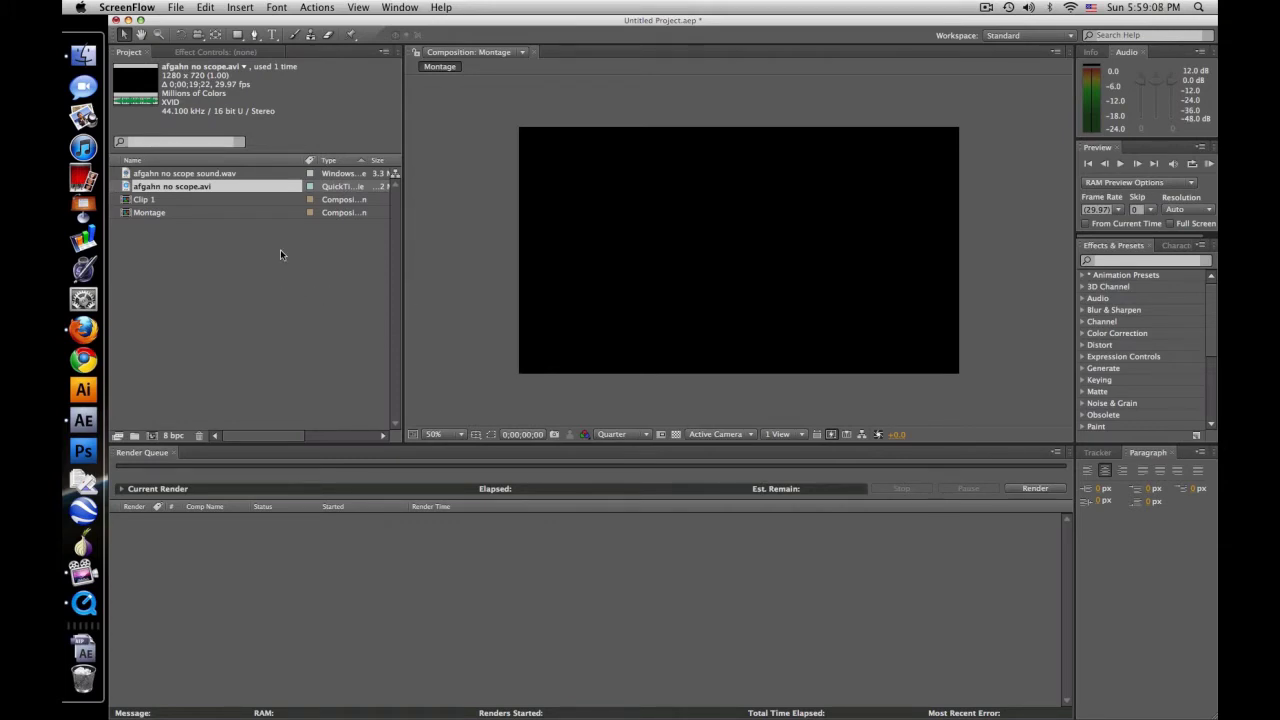
Step: Open the Composition menu in After Effects
{"action": "left_click", "coordinate": [243, 261]}
Step: Create a 1280×720, 29.97 fps composition named Clip 1 at Full resolution
{"action": "left_click", "coordinate": [262, 7]}
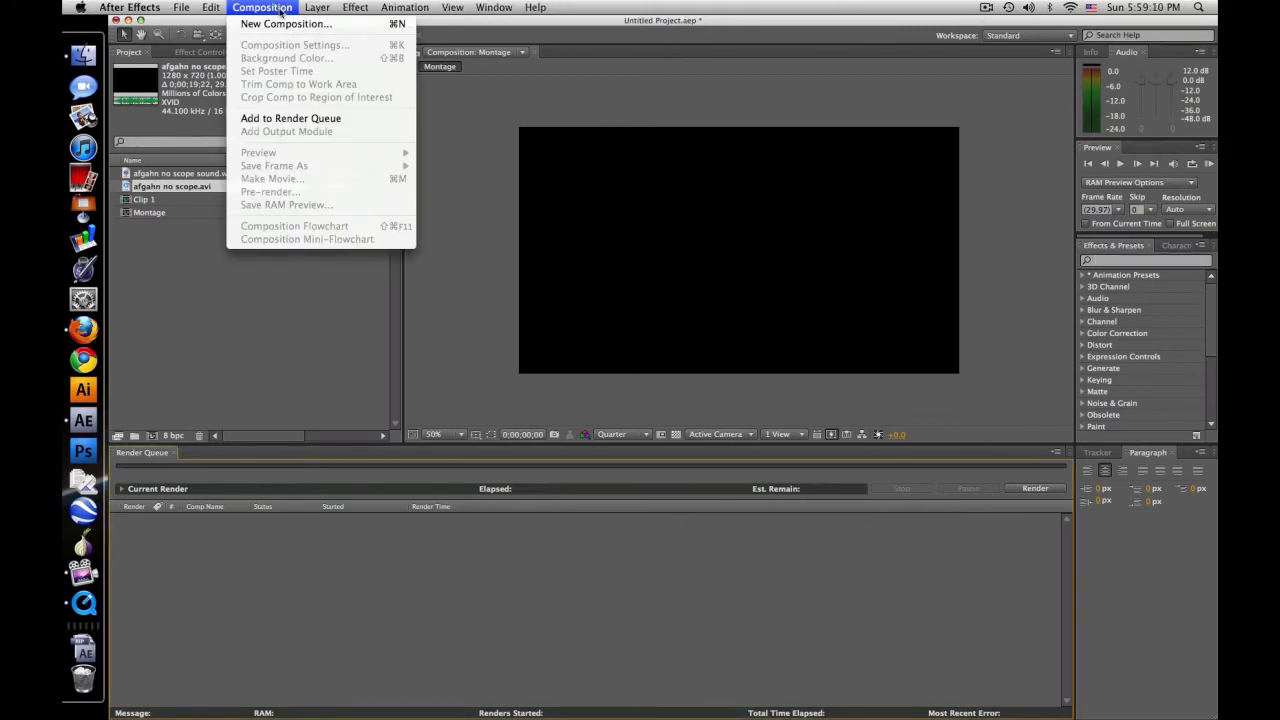
{"action": "left_click", "coordinate": [284, 25]}
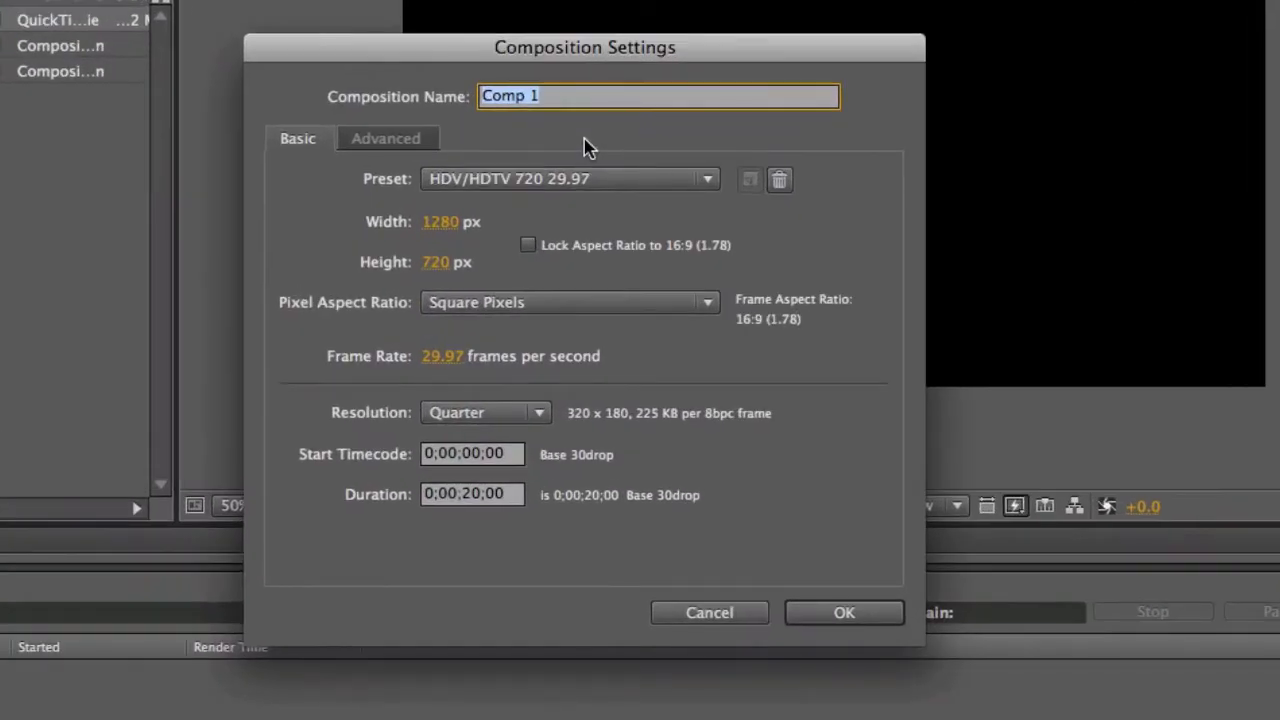
{"action": "type", "text": "Clip 1"}
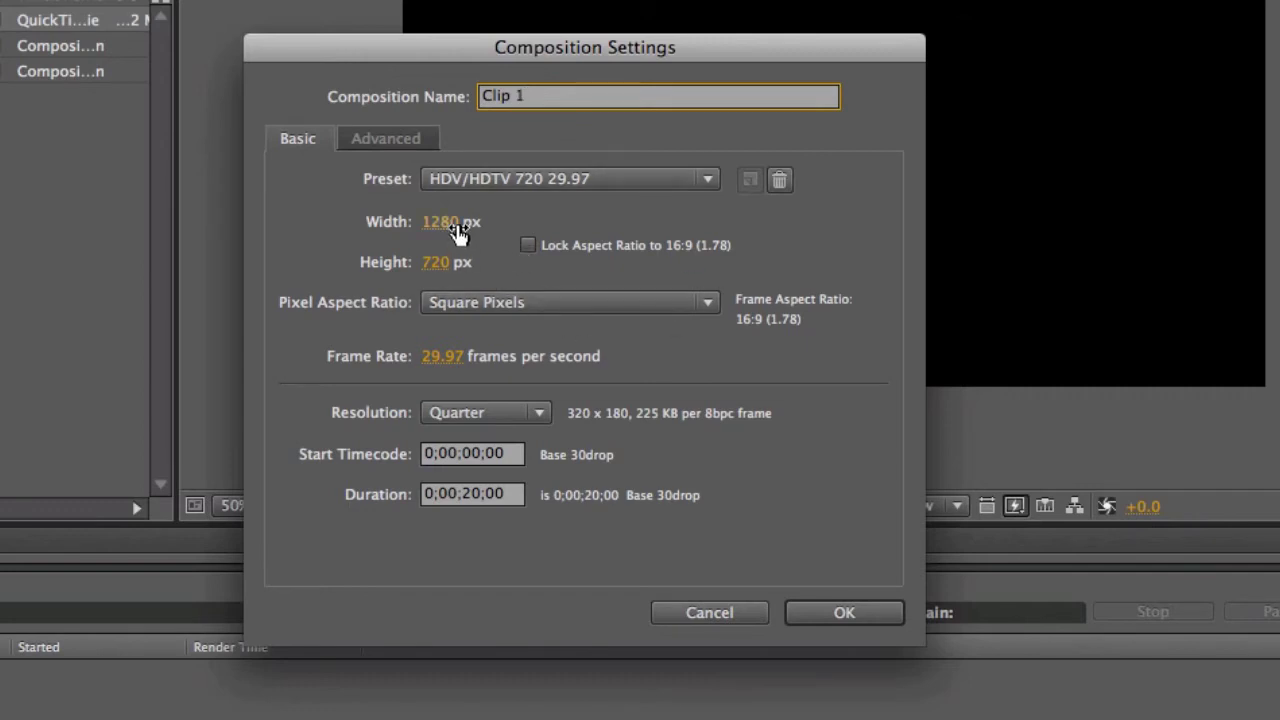
{"action": "left_click", "coordinate": [536, 416]}
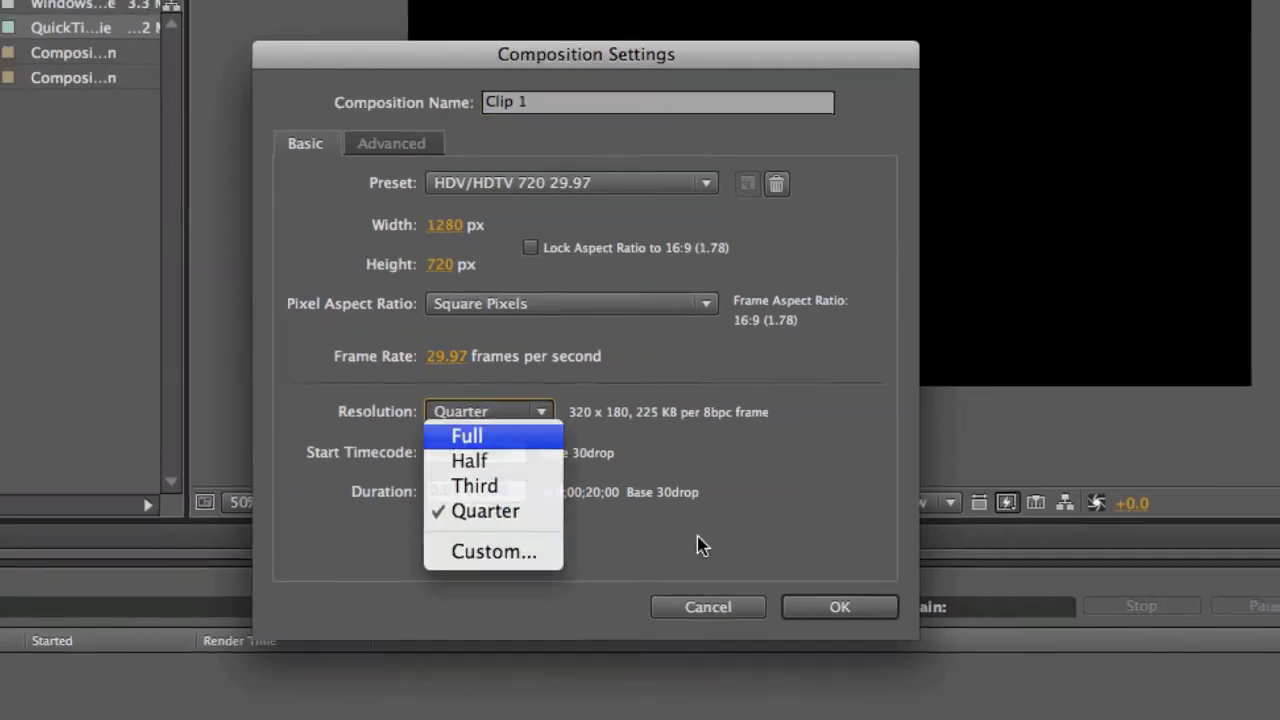
{"action": "left_click", "coordinate": [467, 436]}
{"action": "left_click", "coordinate": [839, 607]}
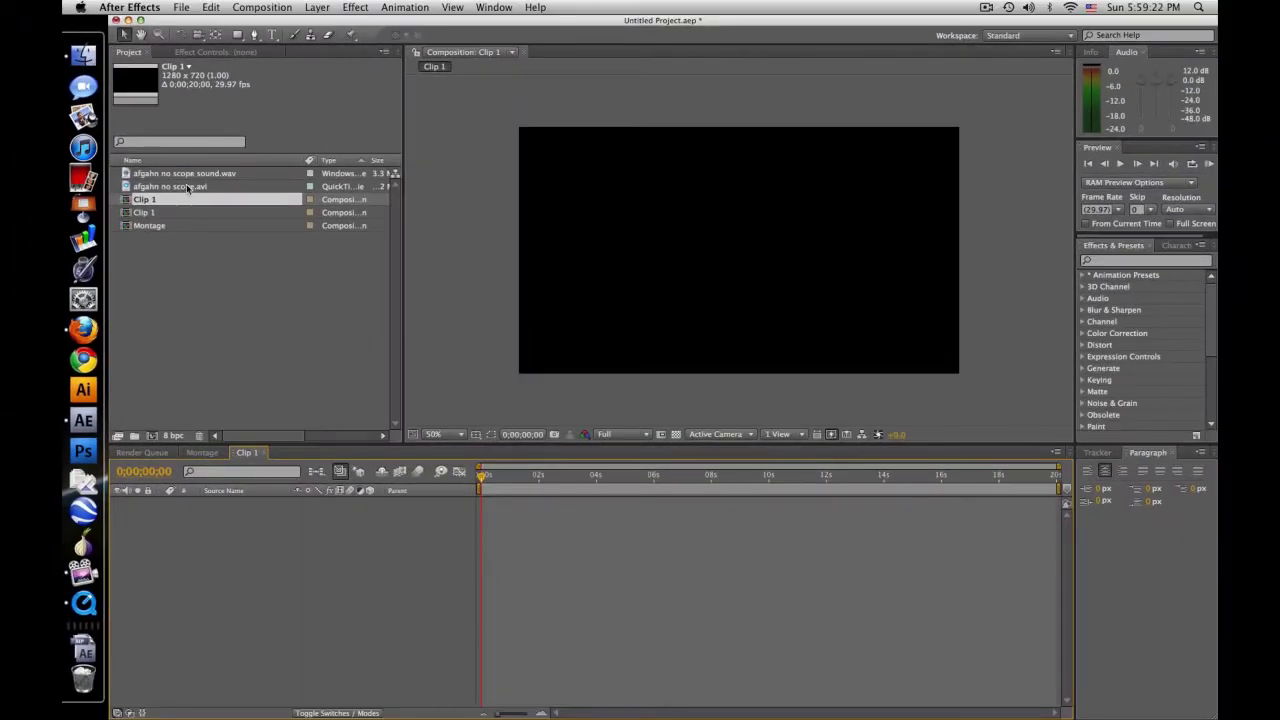
Step: Add afgahn no scope.avi to Clip 1 and set the viewer preview resolution to Quarter
{"action": "left_click_drag", "start_coordinate": [187, 188], "coordinate": [737, 253]}
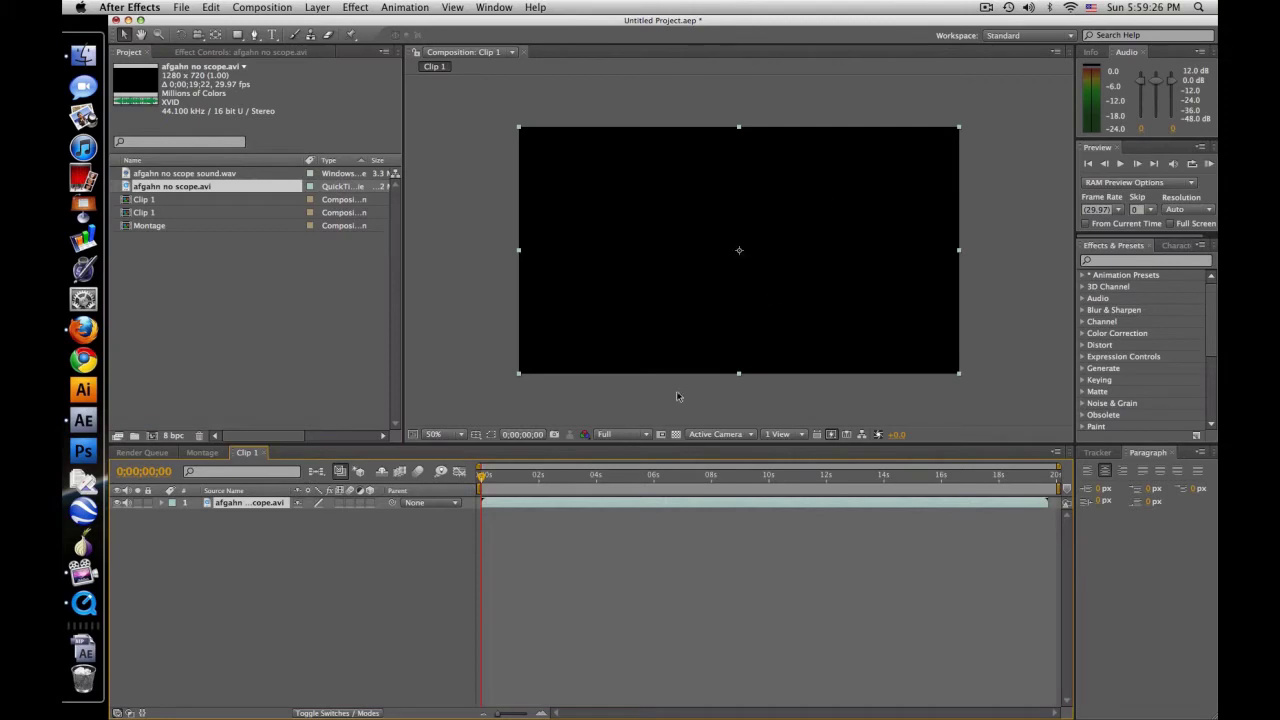
{"action": "left_click_drag", "start_coordinate": [565, 509], "coordinate": [563, 510]}
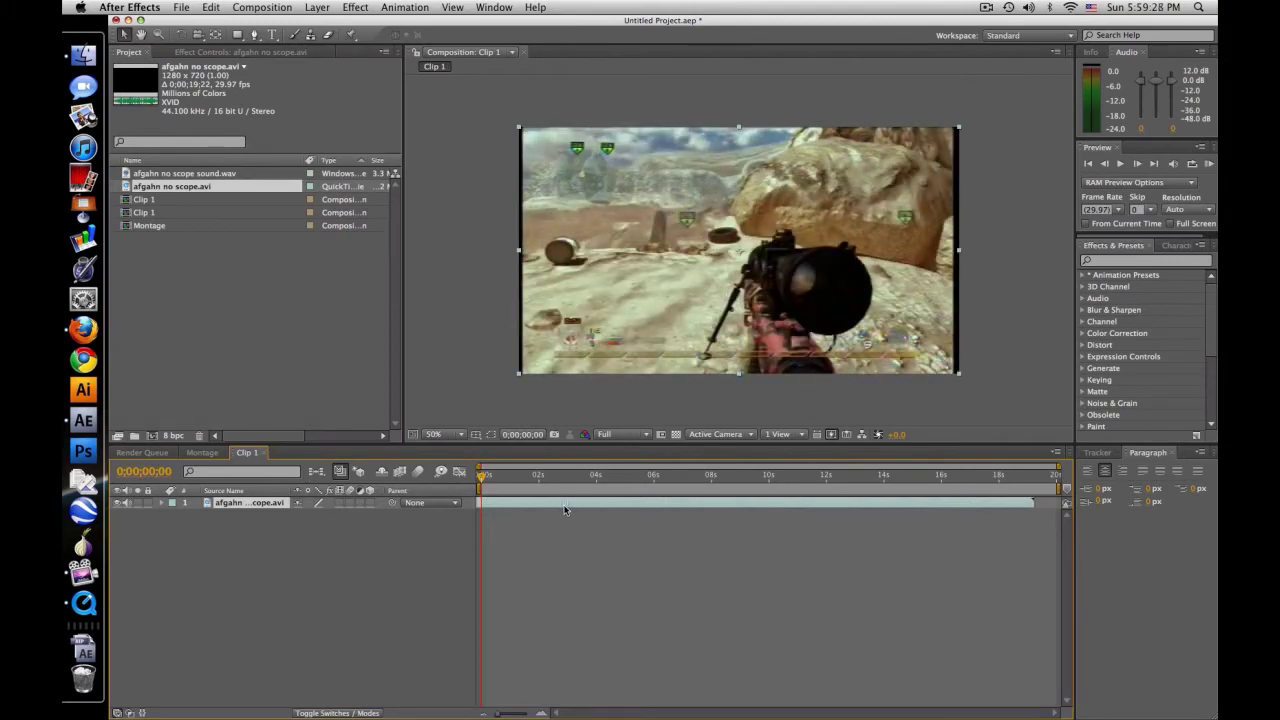
{"action": "left_click", "coordinate": [620, 434]}
{"action": "left_click", "coordinate": [621, 507]}
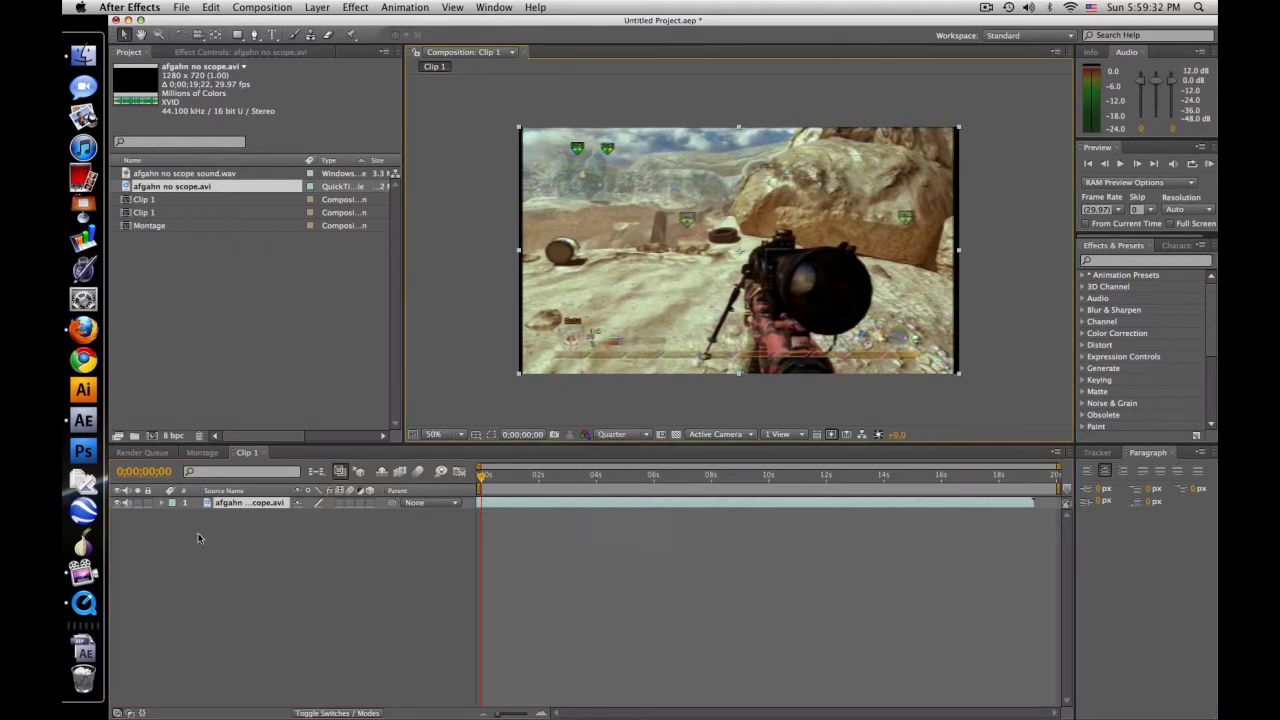
Step: Scale the gameplay layer to 104%
{"action": "key", "text": "s"}
{"action": "left_click", "coordinate": [316, 514]}
{"action": "type", "text": "104"}
{"action": "key", "text": "Return"}
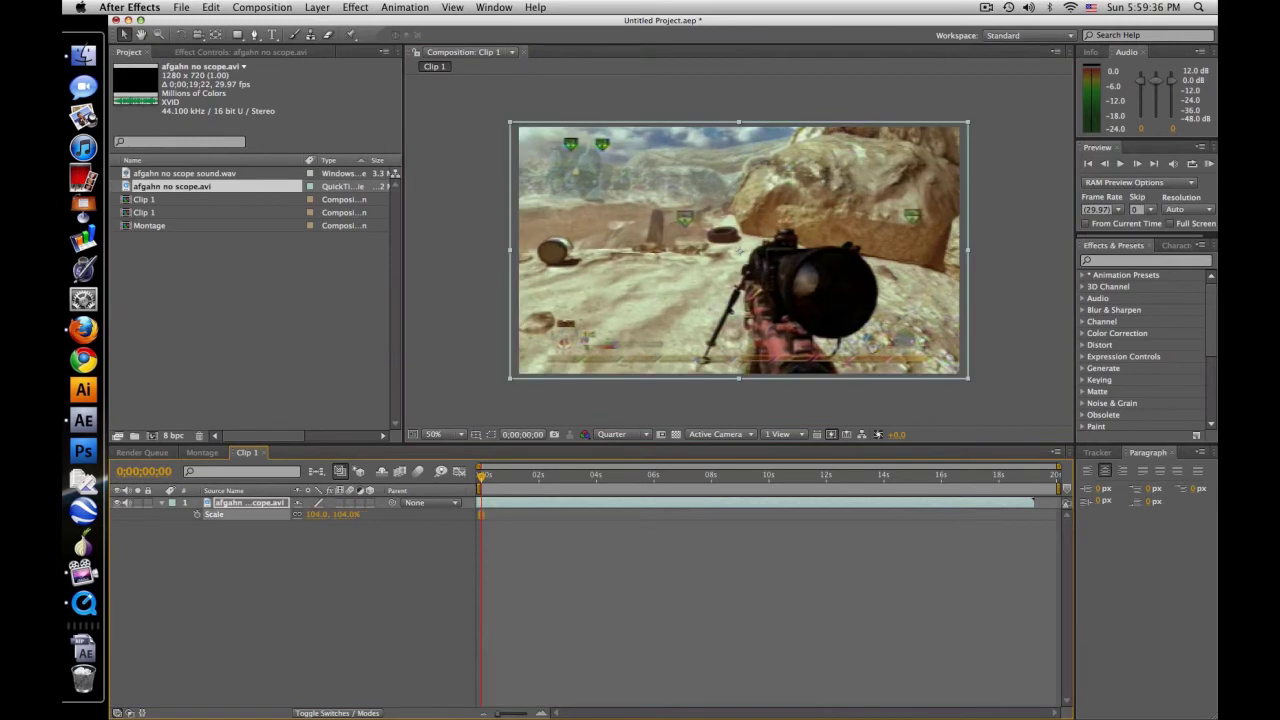
{"action": "left_click", "coordinate": [396, 591]}
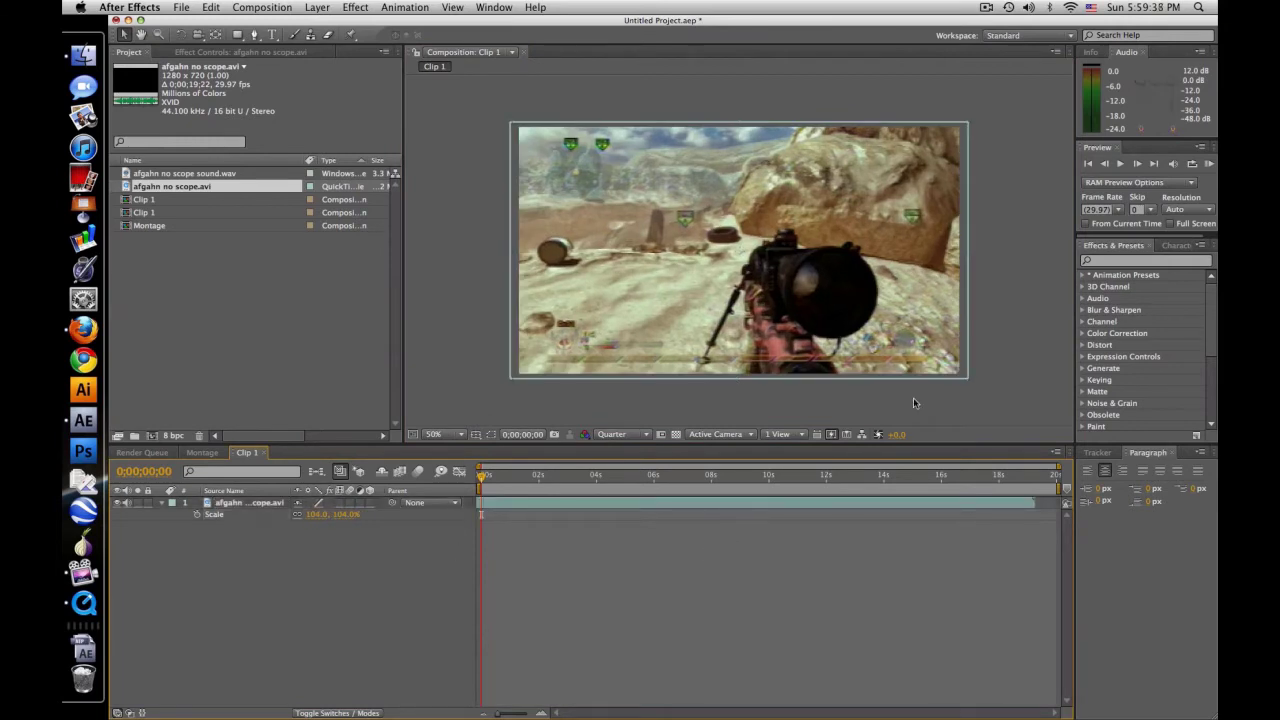
{"action": "left_click", "coordinate": [1129, 258]}
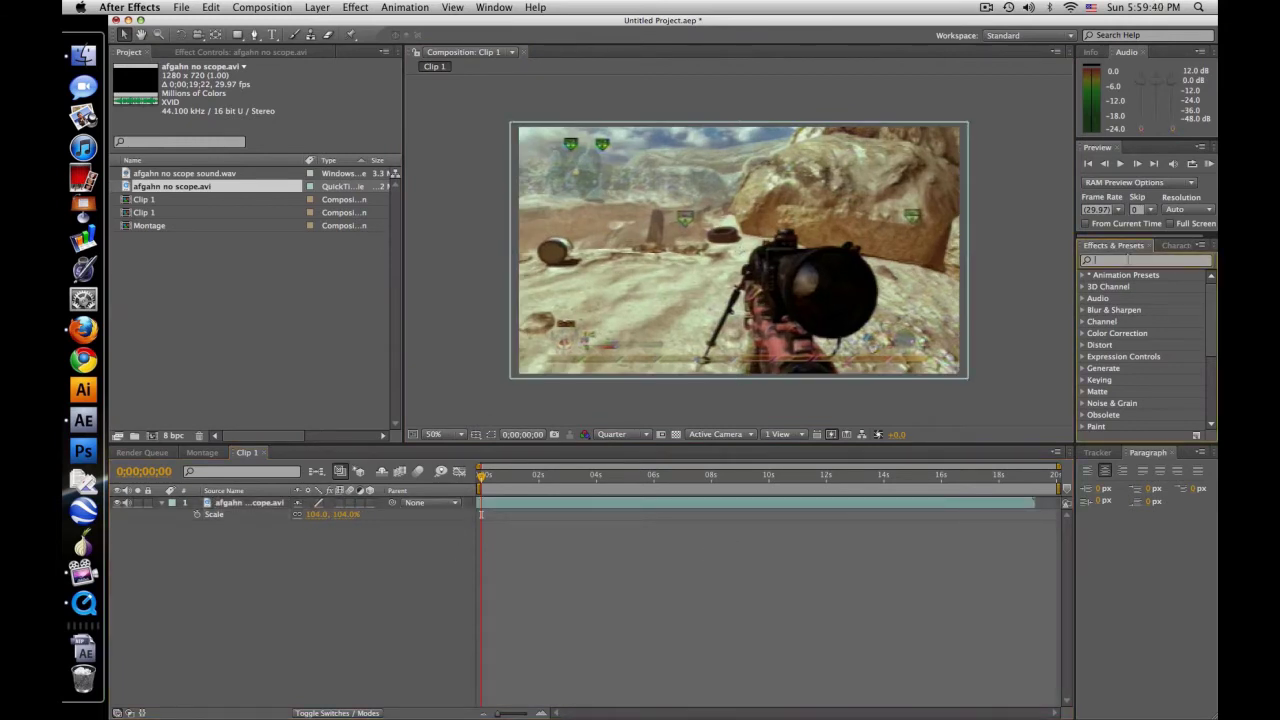
Step: Apply Curves to the gameplay layer and add darker-shadow, brighter-highlight points on the RGB curve
{"action": "type", "text": "curv"}
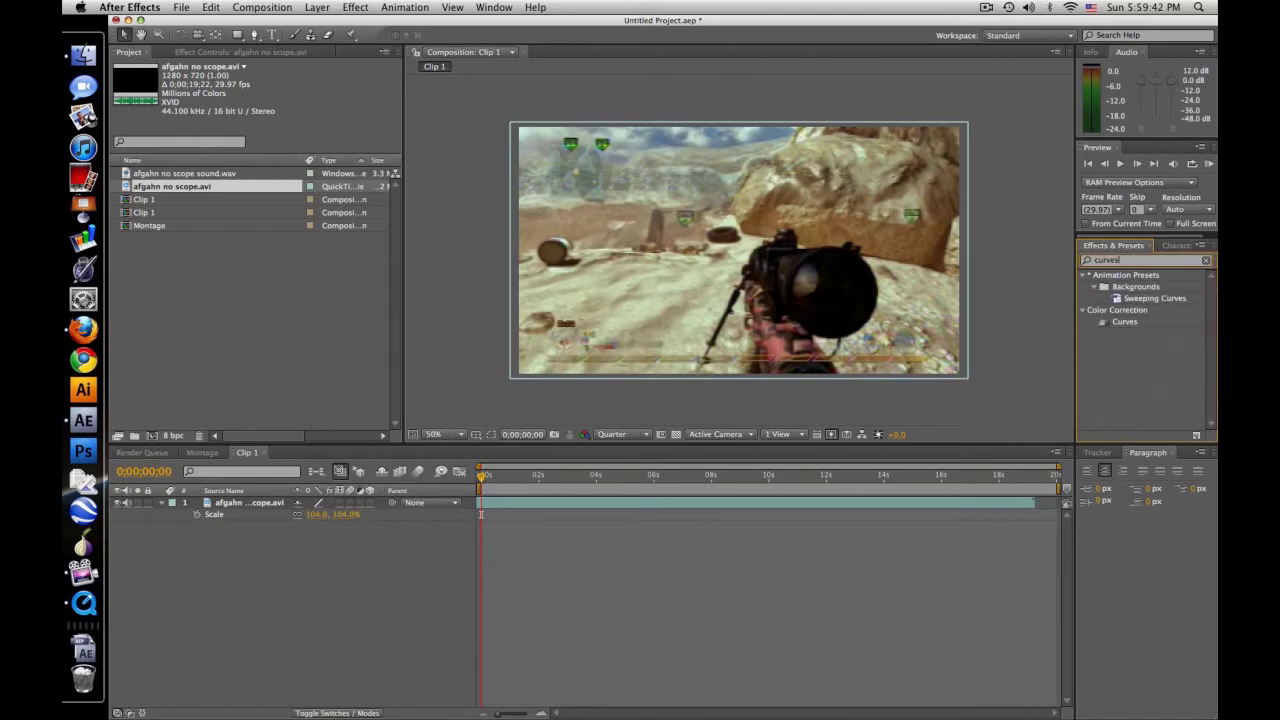
{"action": "type", "text": "es"}
{"action": "left_click_drag", "start_coordinate": [1124, 321], "coordinate": [253, 508]}
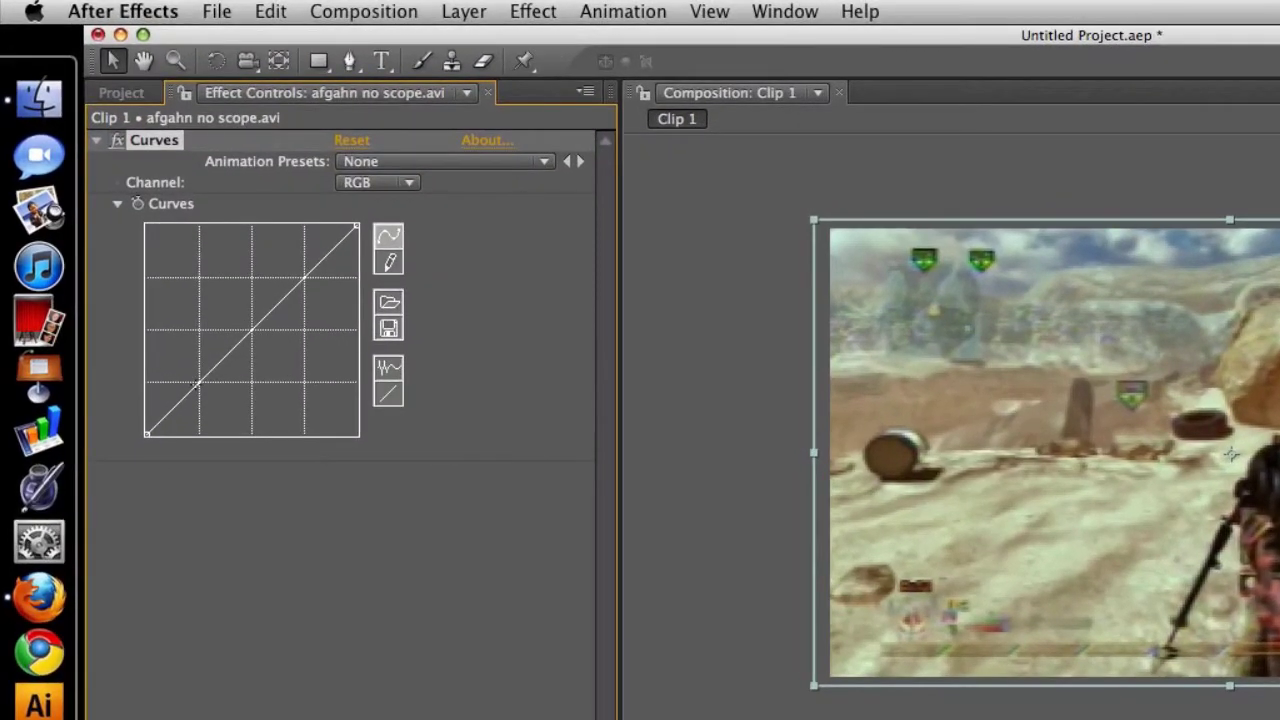
{"action": "left_click_drag", "start_coordinate": [199, 381], "coordinate": [213, 382]}
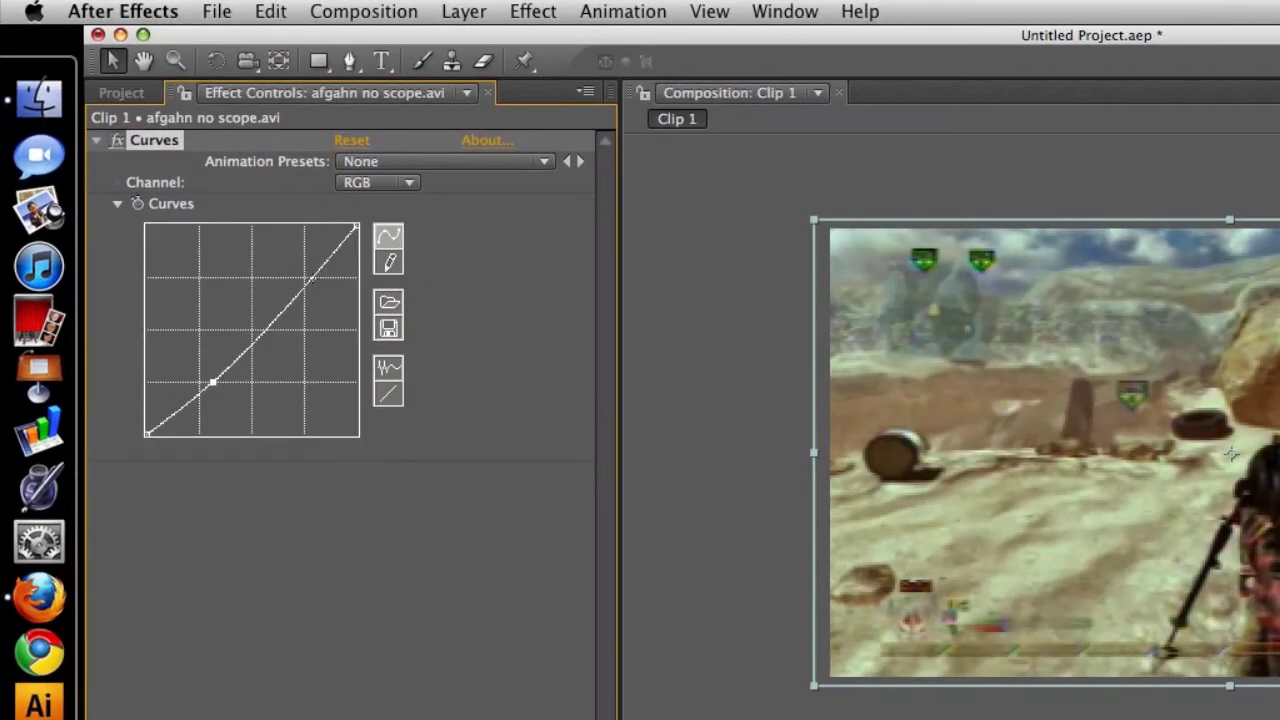
{"action": "left_click_drag", "start_coordinate": [308, 281], "coordinate": [291, 277]}
Step: Add a low and a raised high point on the Red and Green channel curves
{"action": "left_click", "coordinate": [378, 185]}
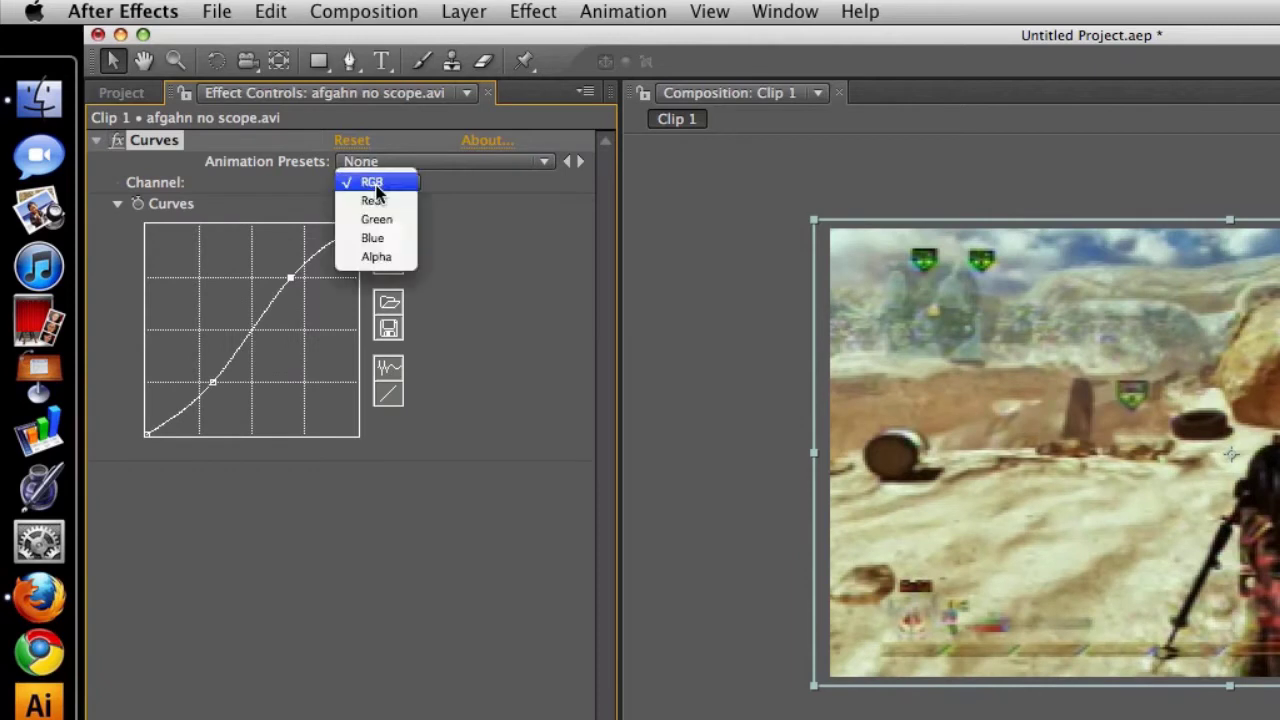
{"action": "left_click", "coordinate": [372, 200]}
{"action": "left_click_drag", "start_coordinate": [208, 390], "coordinate": [213, 384]}
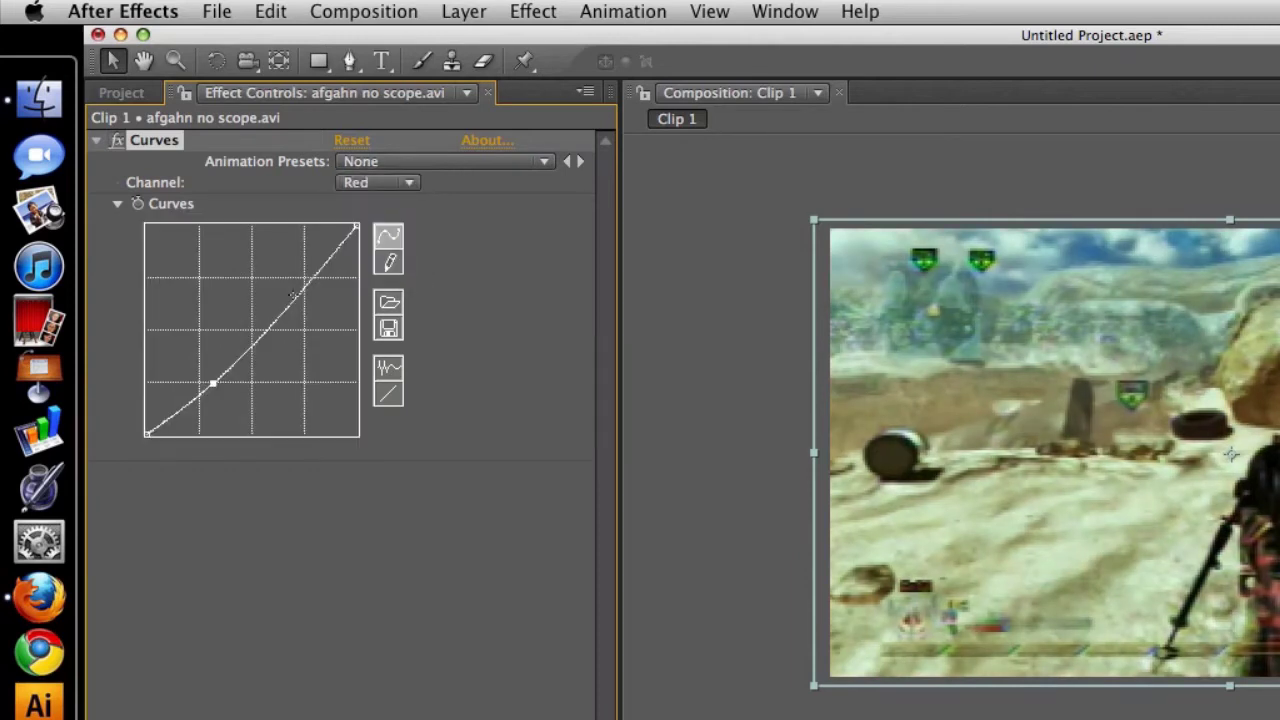
{"action": "left_click_drag", "start_coordinate": [316, 277], "coordinate": [291, 277]}
{"action": "left_click", "coordinate": [372, 186]}
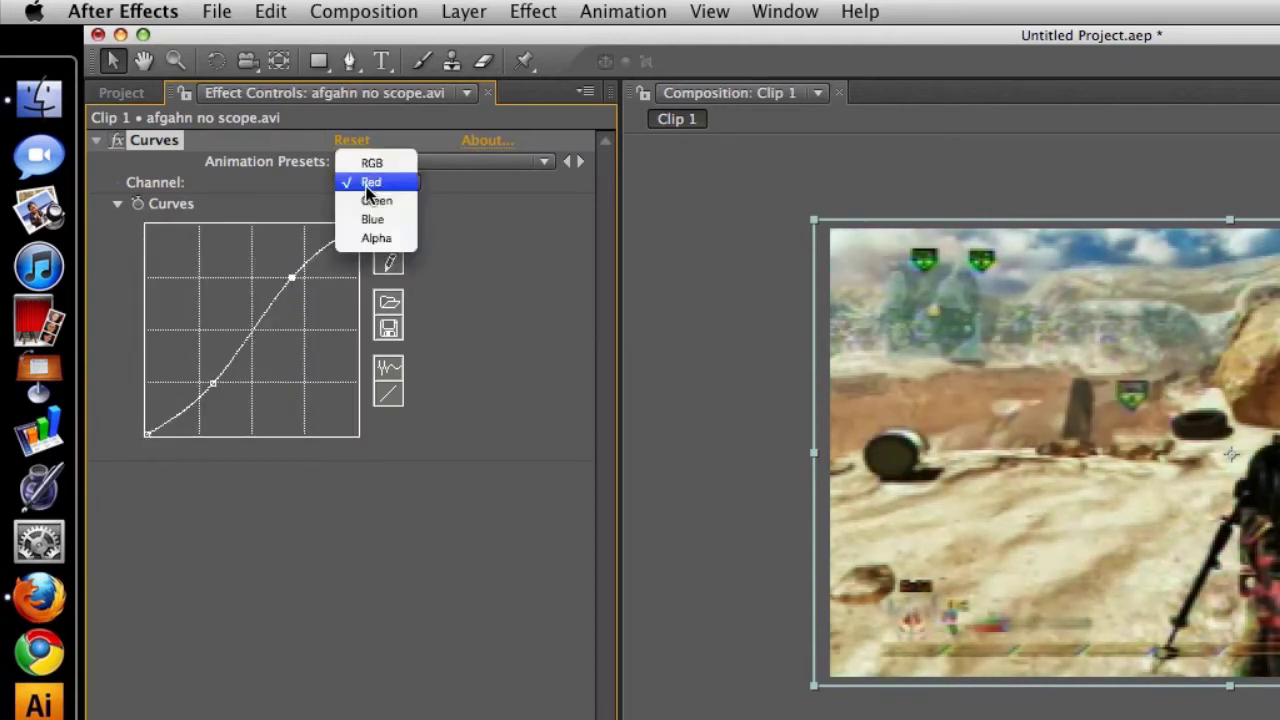
{"action": "left_click", "coordinate": [370, 203]}
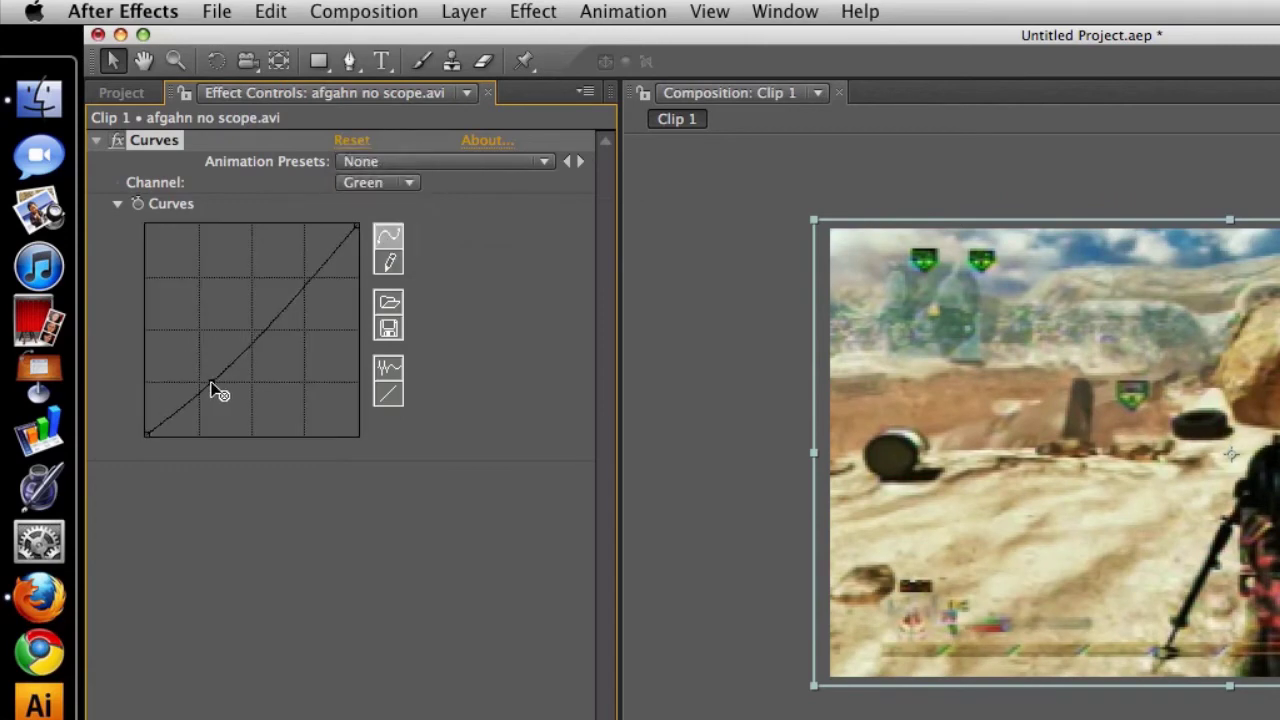
{"action": "left_click_drag", "start_coordinate": [217, 389], "coordinate": [213, 382]}
{"action": "left_click_drag", "start_coordinate": [323, 289], "coordinate": [296, 286]}
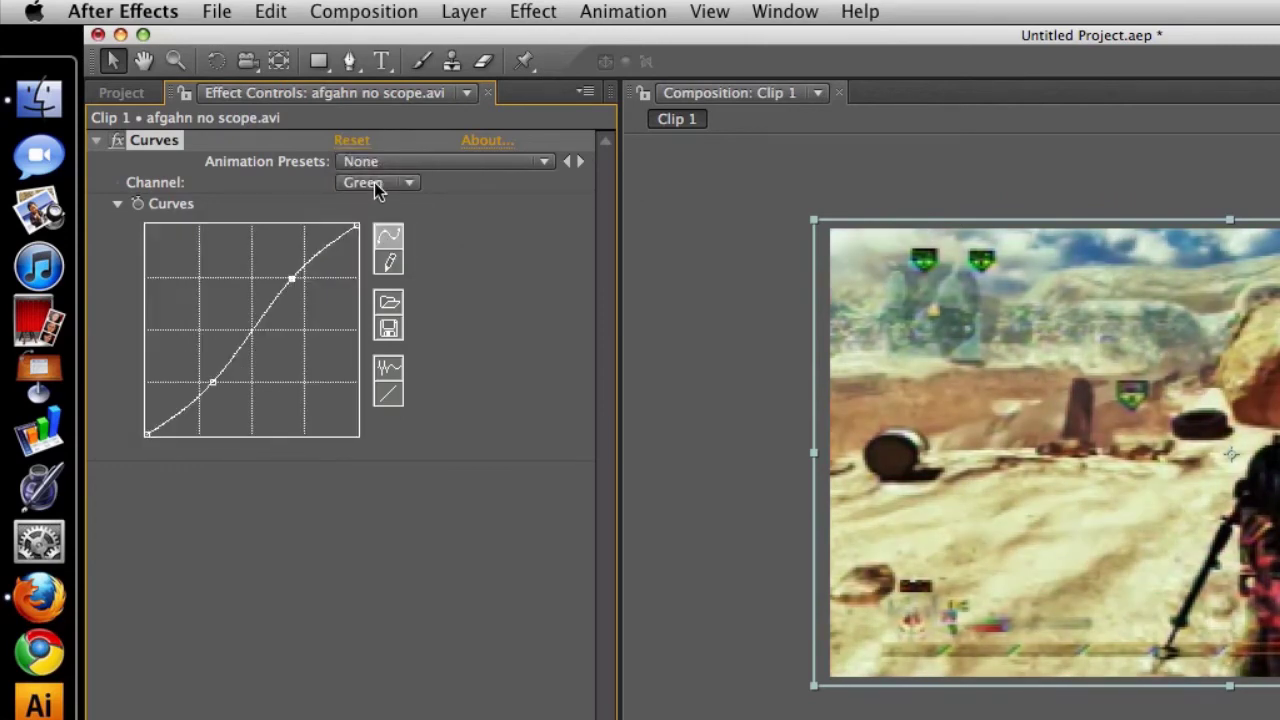
Step: Raise the lower point and pull down the upper point on the Blue curve
{"action": "left_click", "coordinate": [374, 182]}
{"action": "left_click", "coordinate": [374, 201]}
{"action": "left_click_drag", "start_coordinate": [199, 384], "coordinate": [198, 369]}
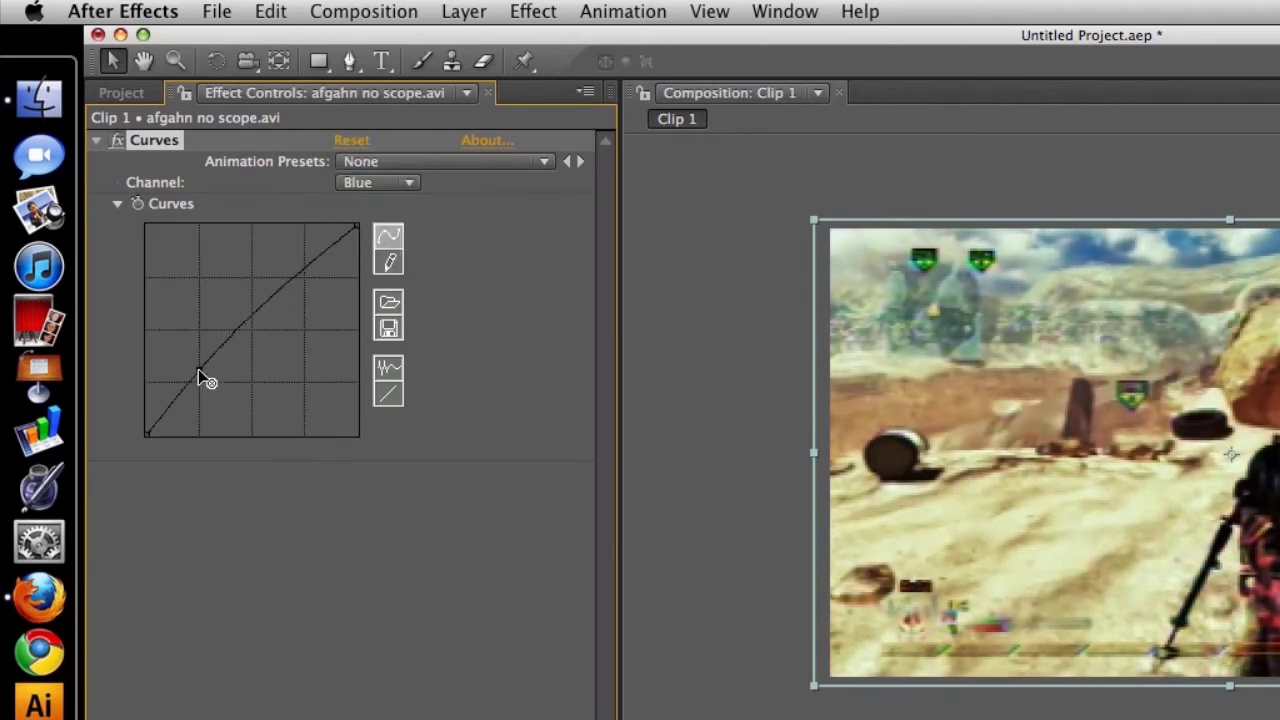
{"action": "left_click_drag", "start_coordinate": [303, 277], "coordinate": [304, 287]}
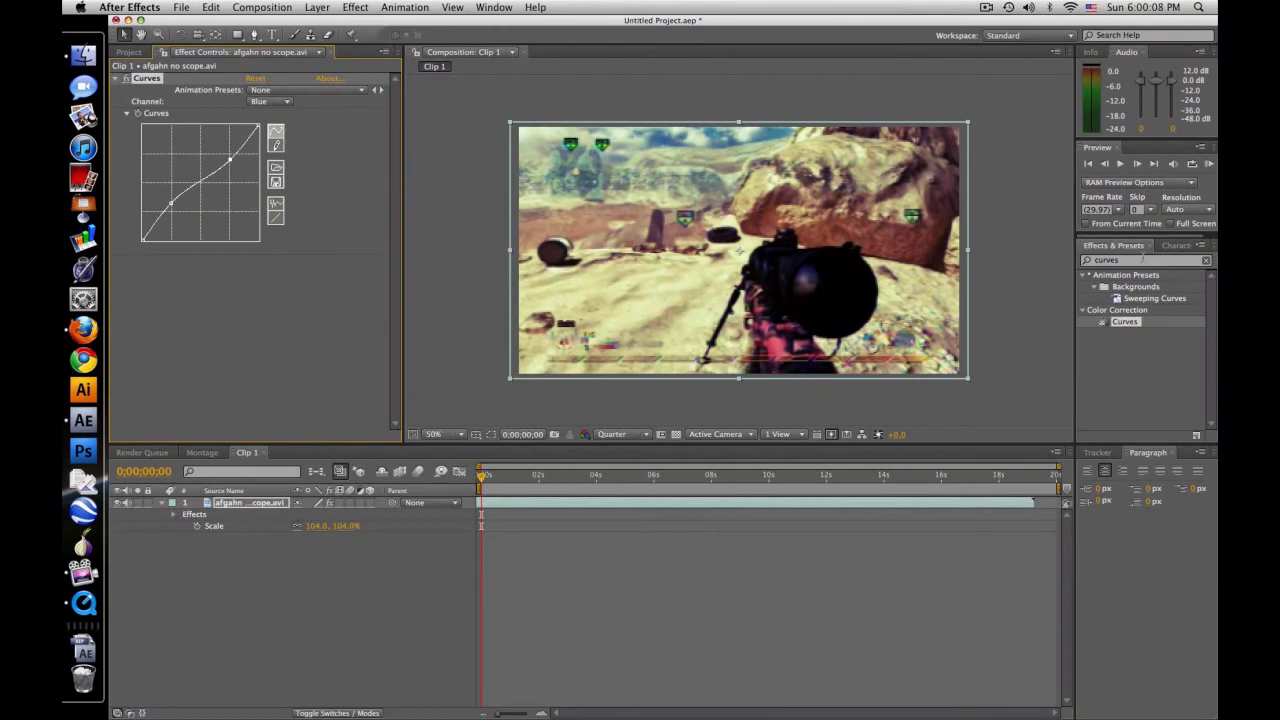
{"action": "left_click", "coordinate": [1143, 259]}
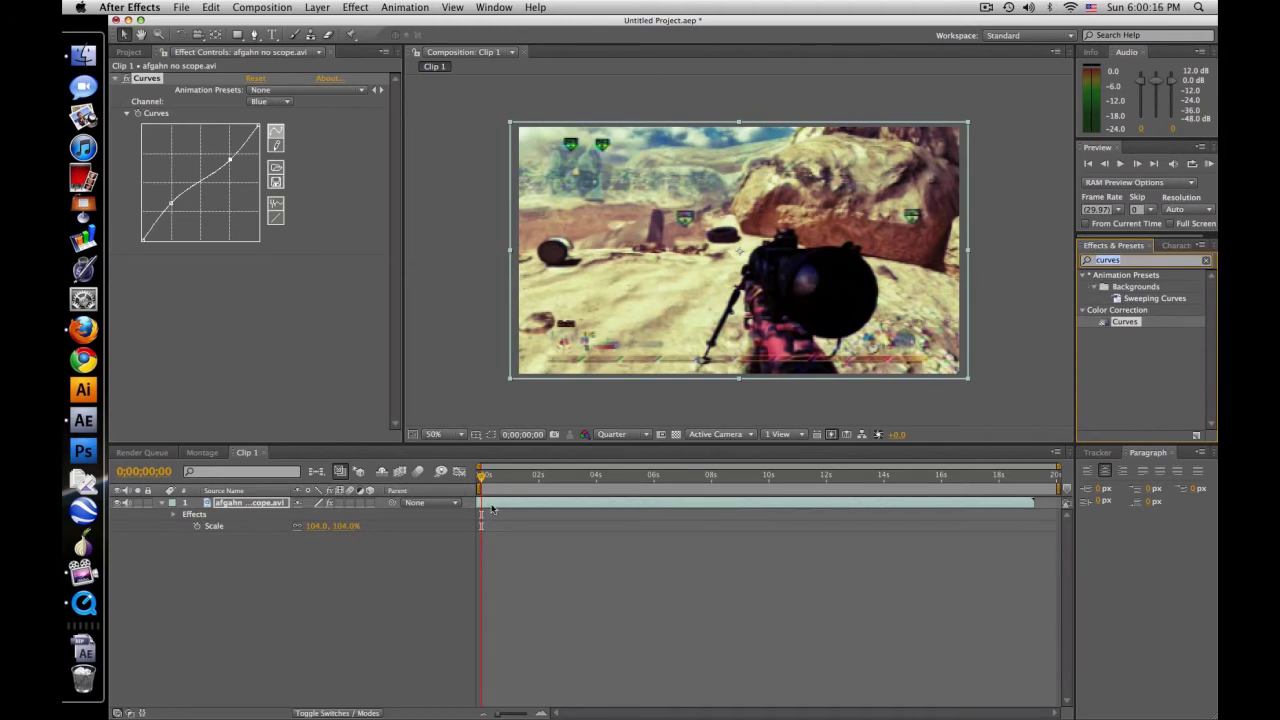
Step: Duplicate the gameplay layer into three copies labelled red, green and blue top to bottom
{"action": "left_click", "coordinate": [256, 504]}
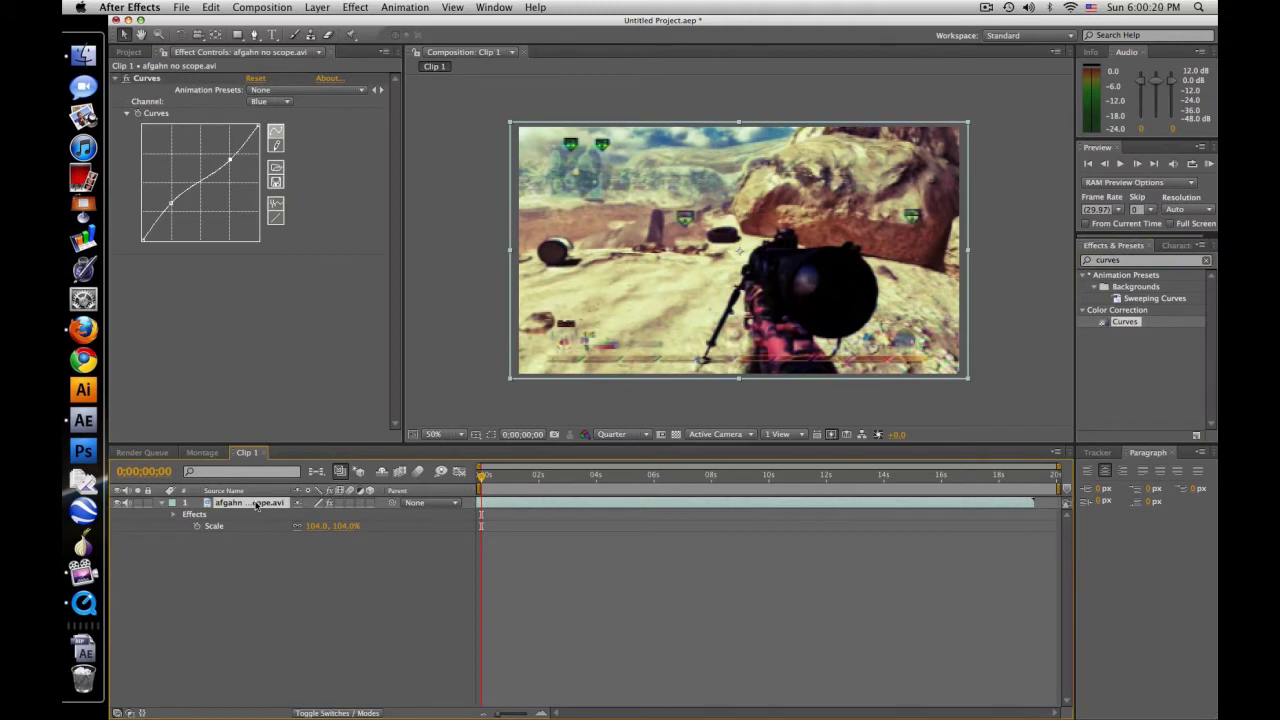
{"action": "key", "text": "super+d"}
{"action": "key", "text": "super+d"}
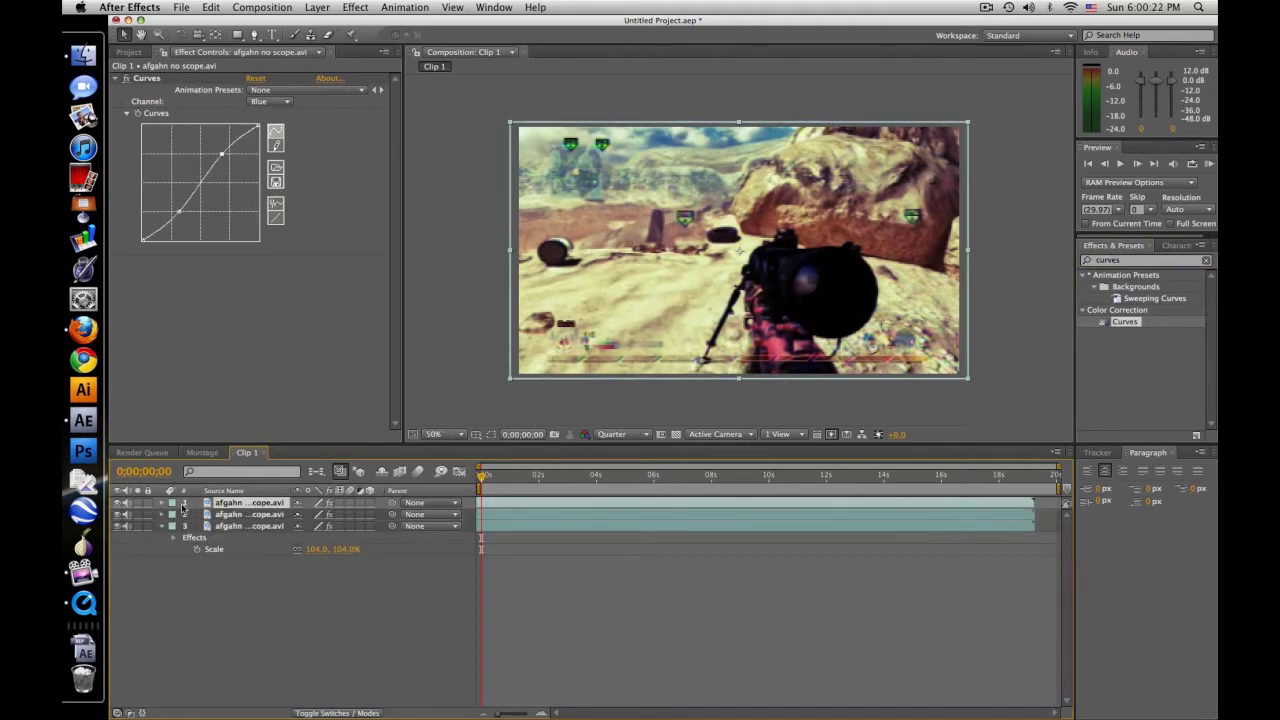
{"action": "left_click", "coordinate": [174, 505]}
{"action": "left_click", "coordinate": [182, 522]}
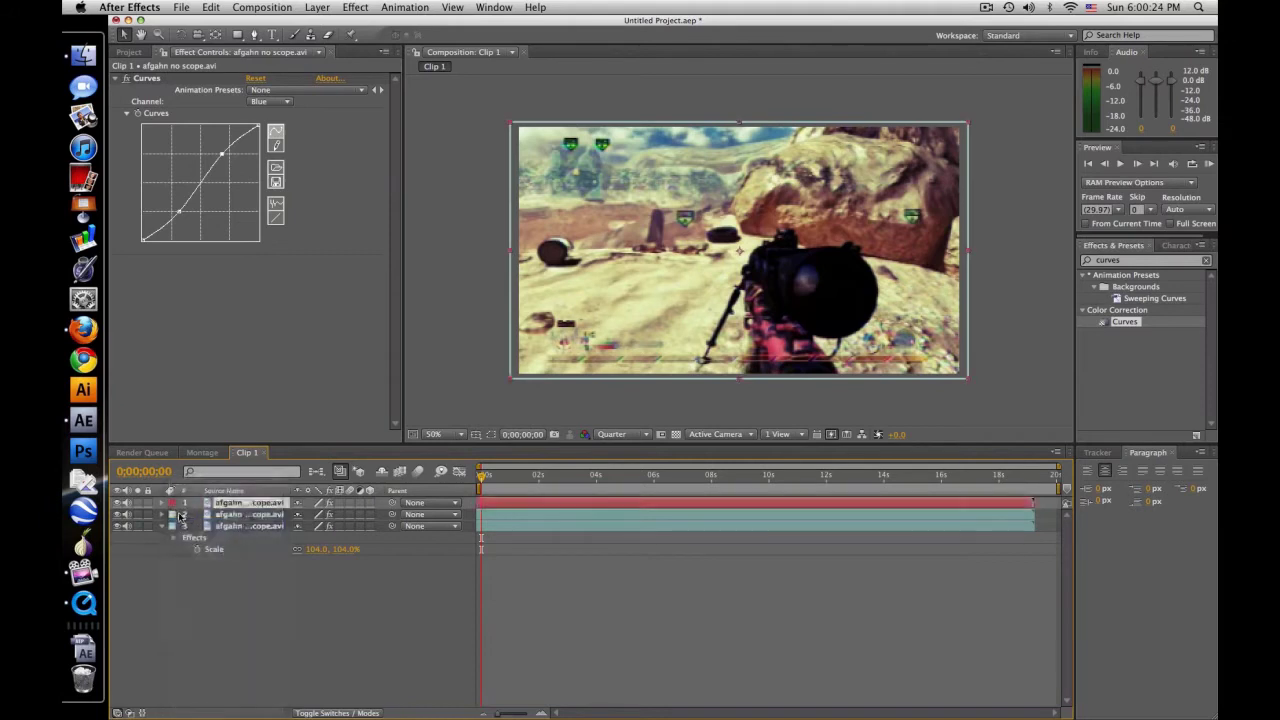
{"action": "left_click", "coordinate": [175, 515]}
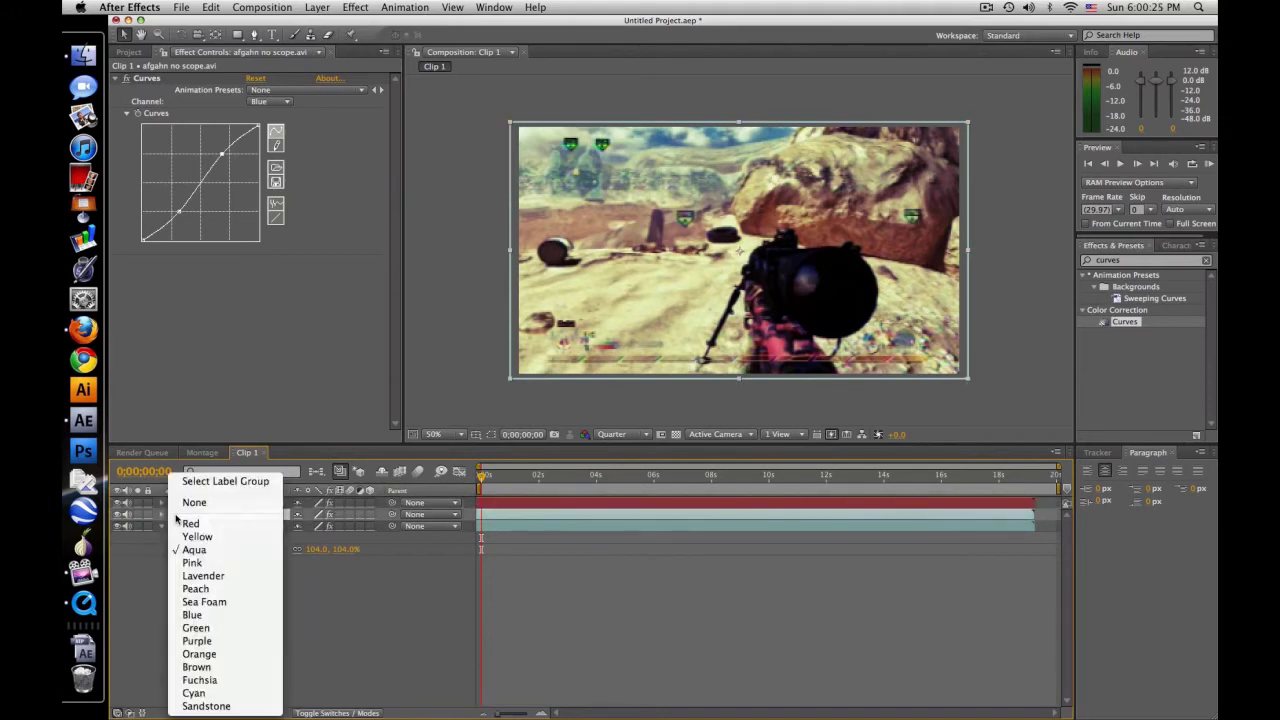
{"action": "left_click", "coordinate": [207, 627]}
{"action": "left_click", "coordinate": [175, 526]}
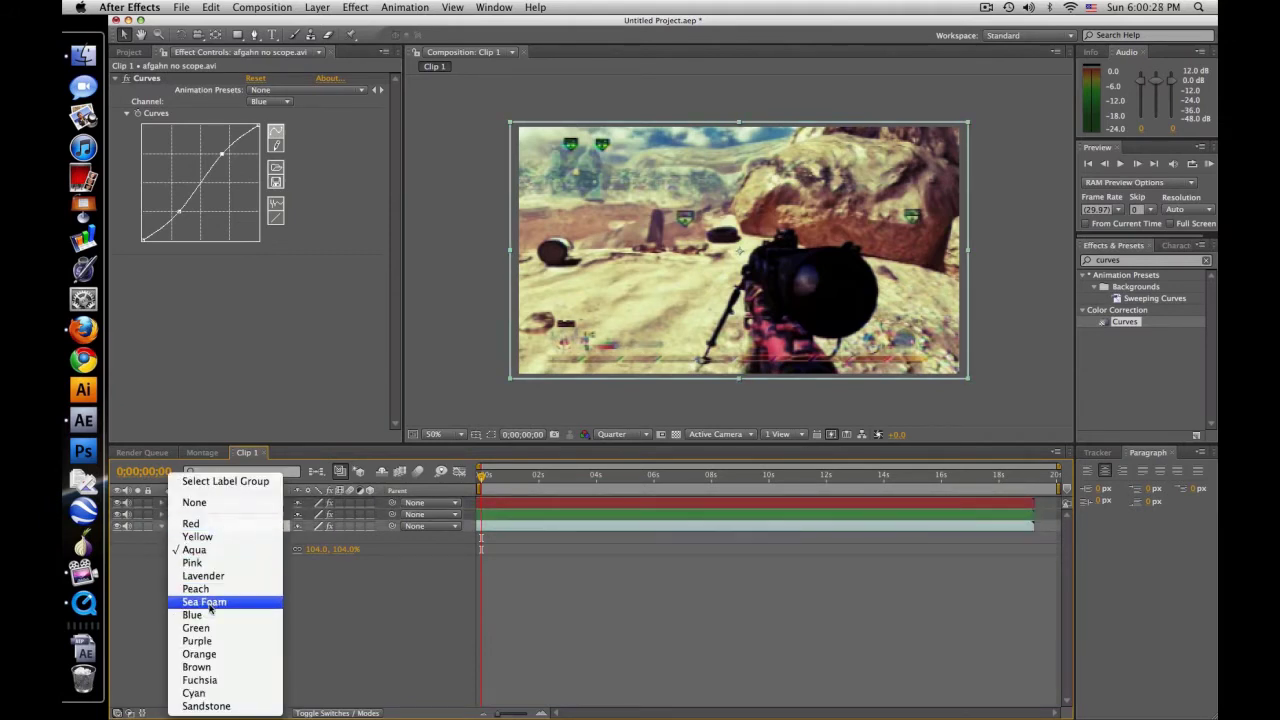
{"action": "left_click", "coordinate": [209, 616]}
{"action": "left_click", "coordinate": [246, 505]}
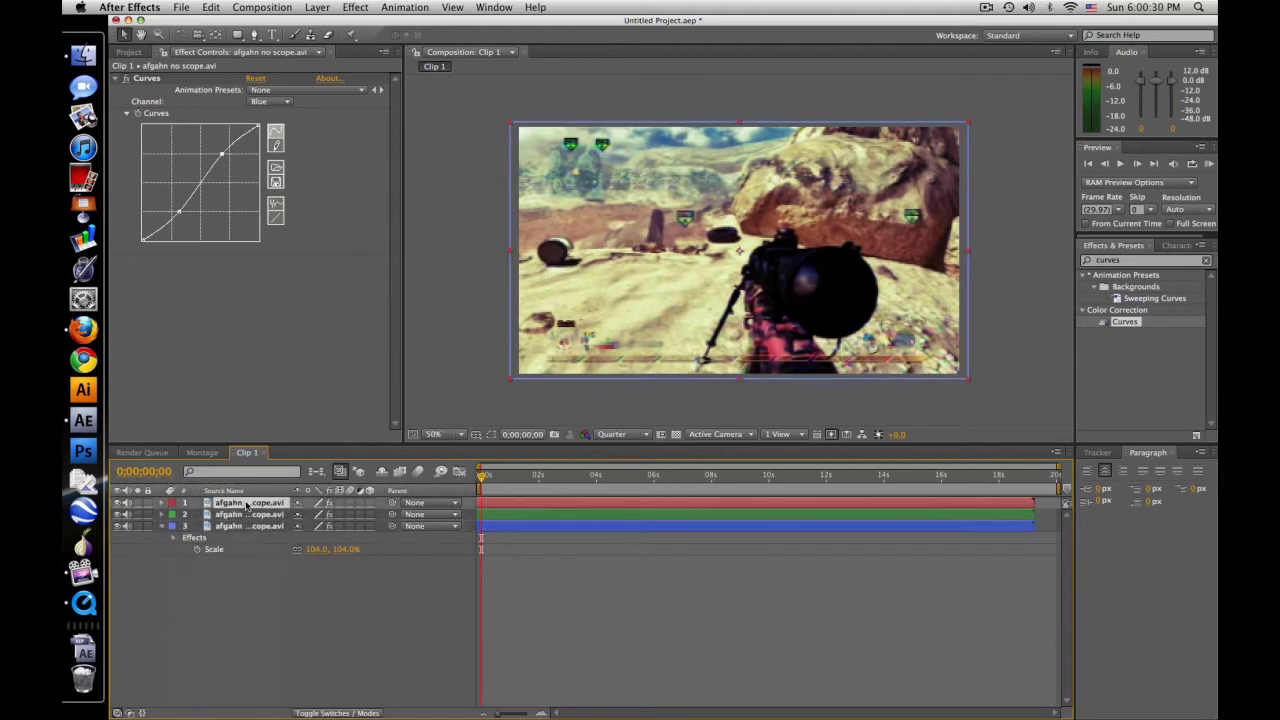
{"action": "left_click", "coordinate": [1135, 260]}
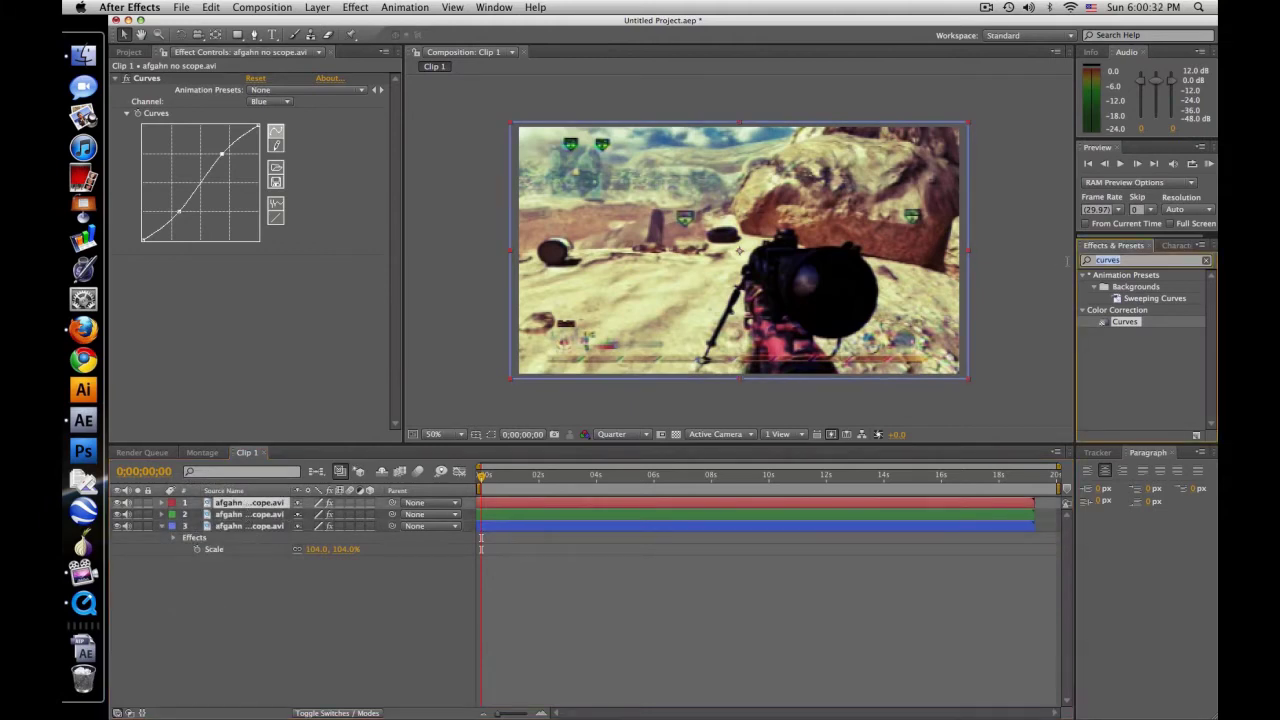
Step: Apply Set Channels to the top layer and turn its green and blue sources Off
{"action": "type", "text": "set chan"}
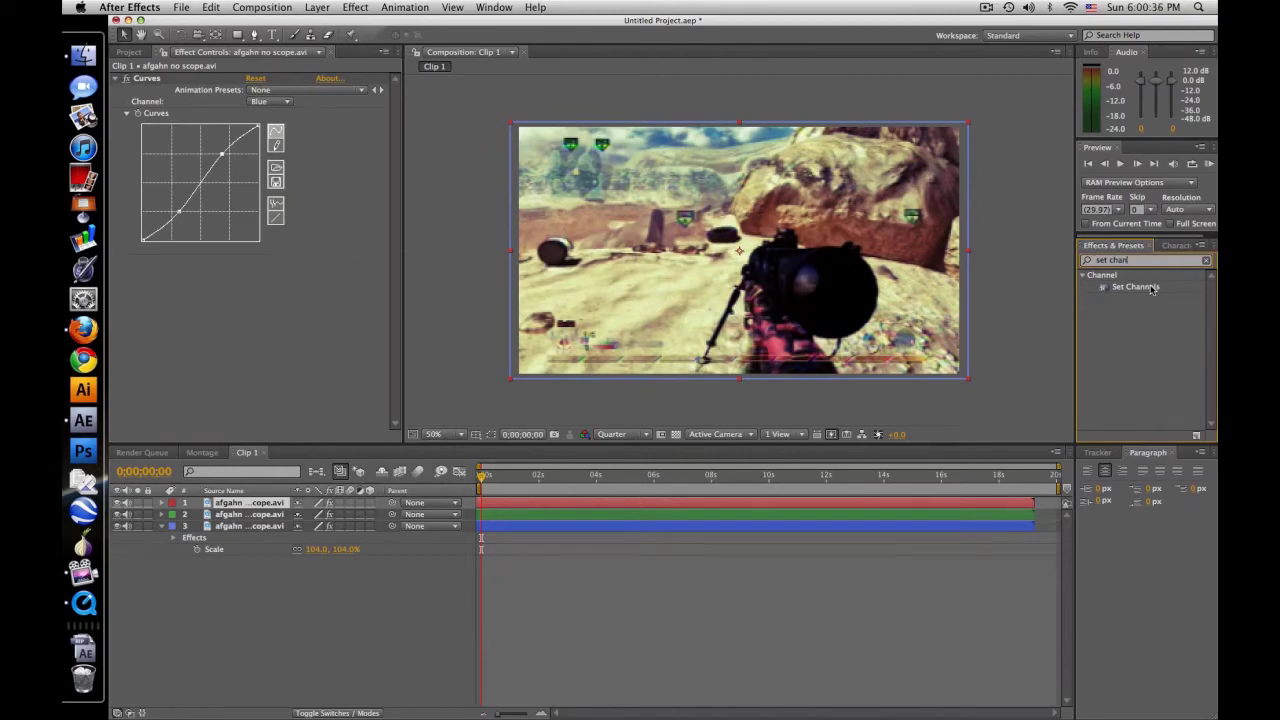
{"action": "double_click", "coordinate": [1135, 287]}
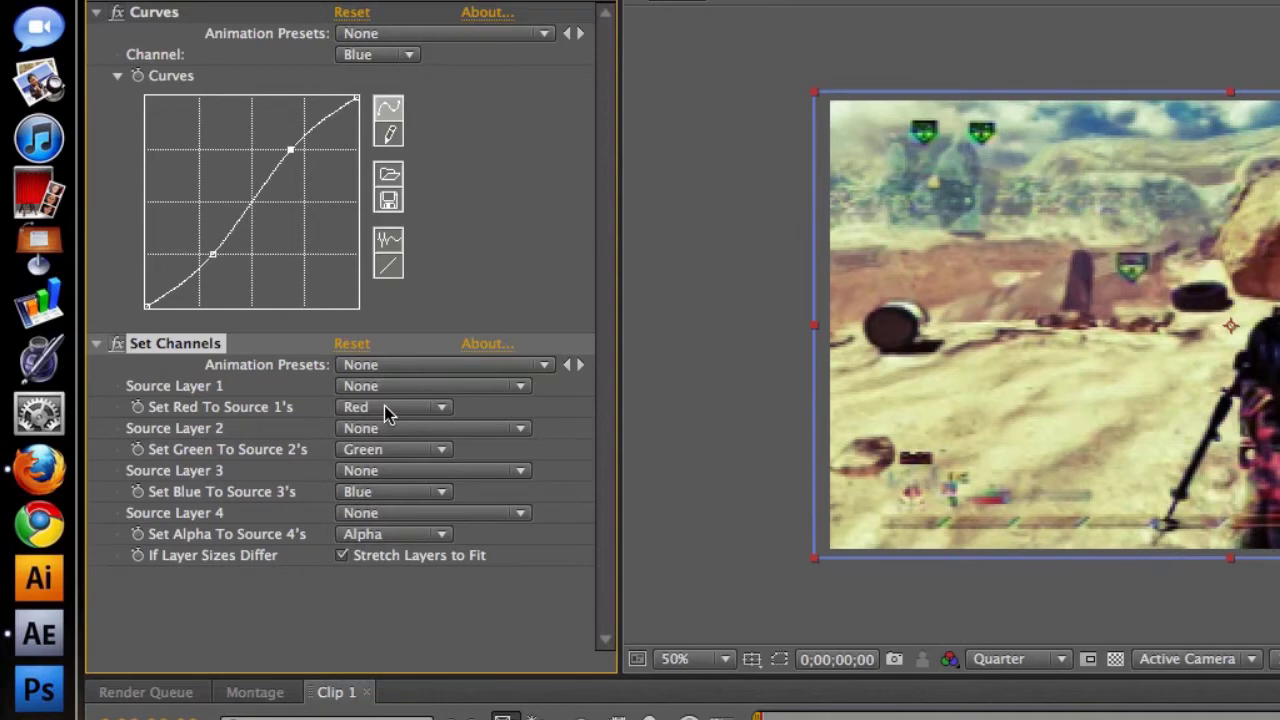
{"action": "left_click", "coordinate": [388, 453]}
{"action": "left_click", "coordinate": [398, 598]}
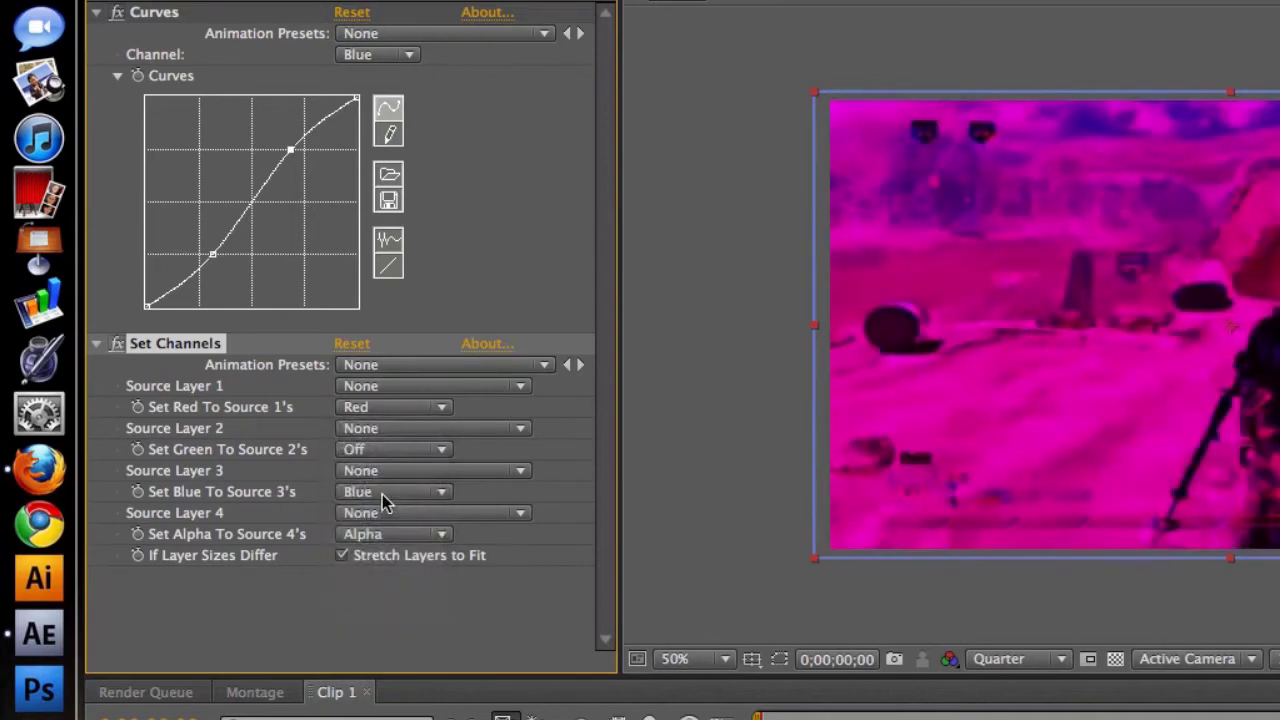
{"action": "left_click", "coordinate": [382, 494]}
{"action": "left_click", "coordinate": [394, 617]}
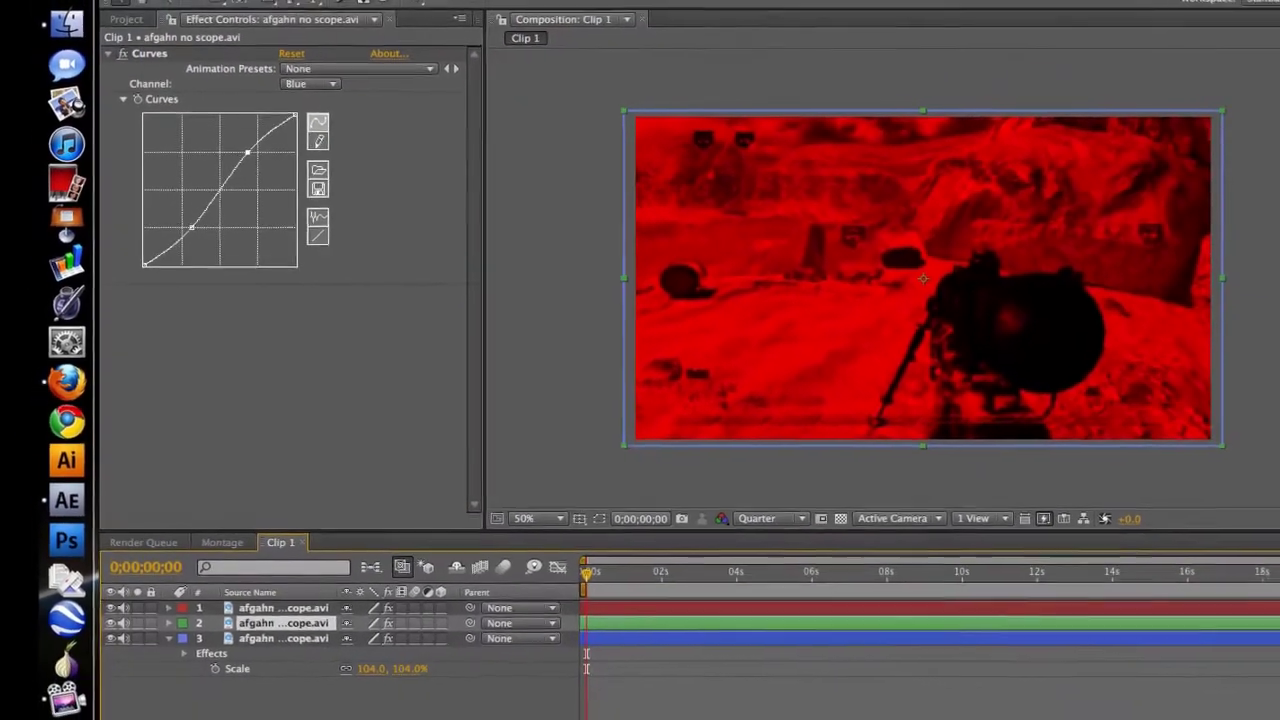
Step: Apply Set Channels to the second layer and turn its red and blue sources Off
{"action": "left_click_drag", "start_coordinate": [254, 620], "coordinate": [317, 652]}
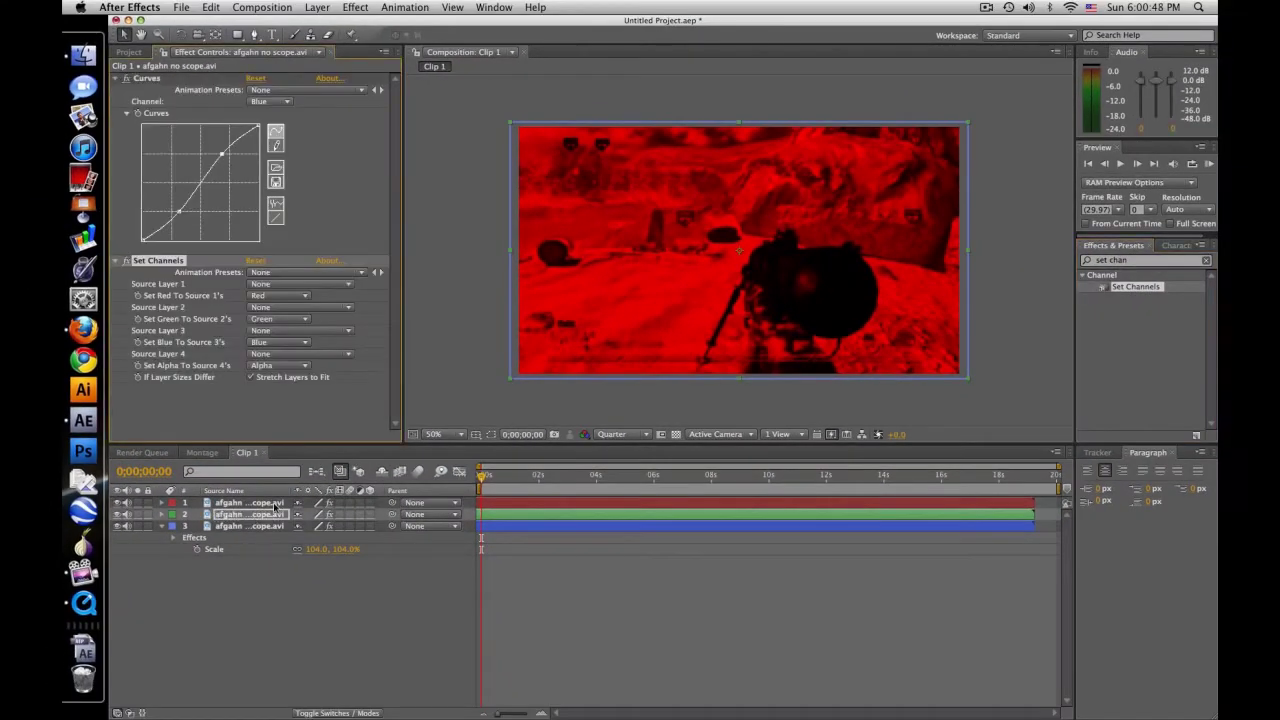
{"action": "left_click", "coordinate": [269, 296]}
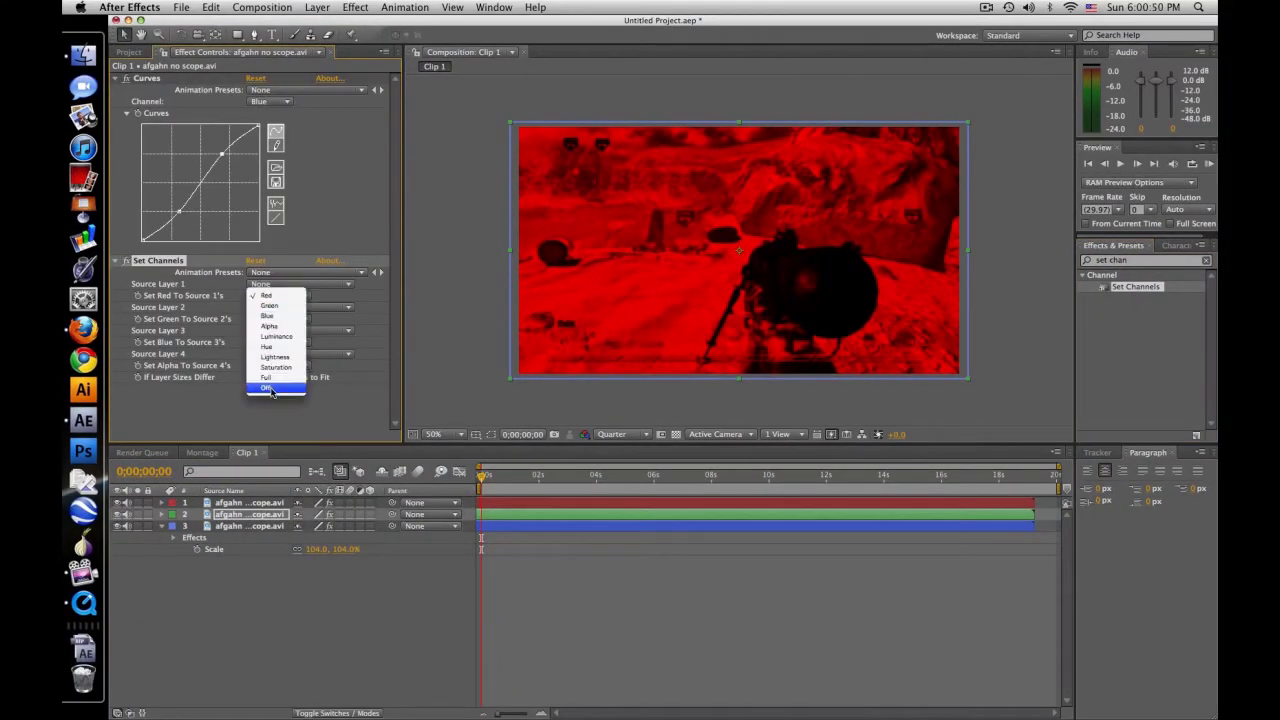
{"action": "left_click", "coordinate": [272, 393]}
{"action": "left_click", "coordinate": [280, 343]}
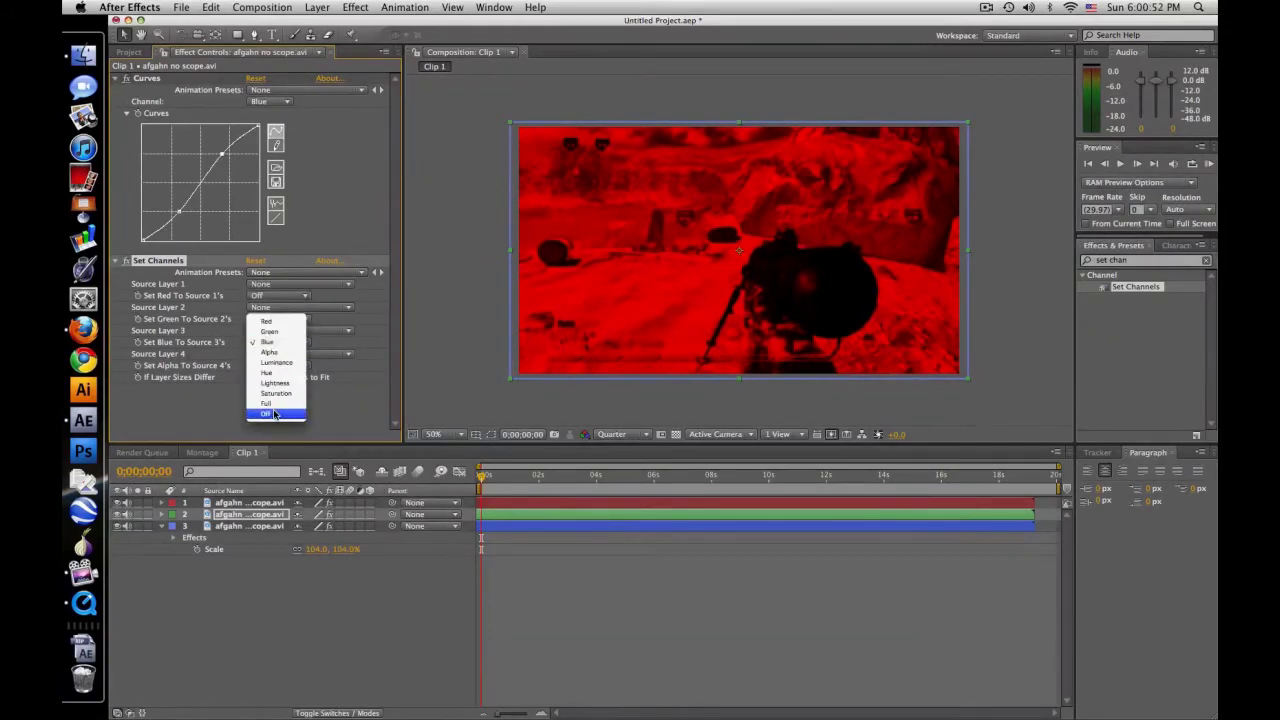
{"action": "left_click", "coordinate": [275, 415]}
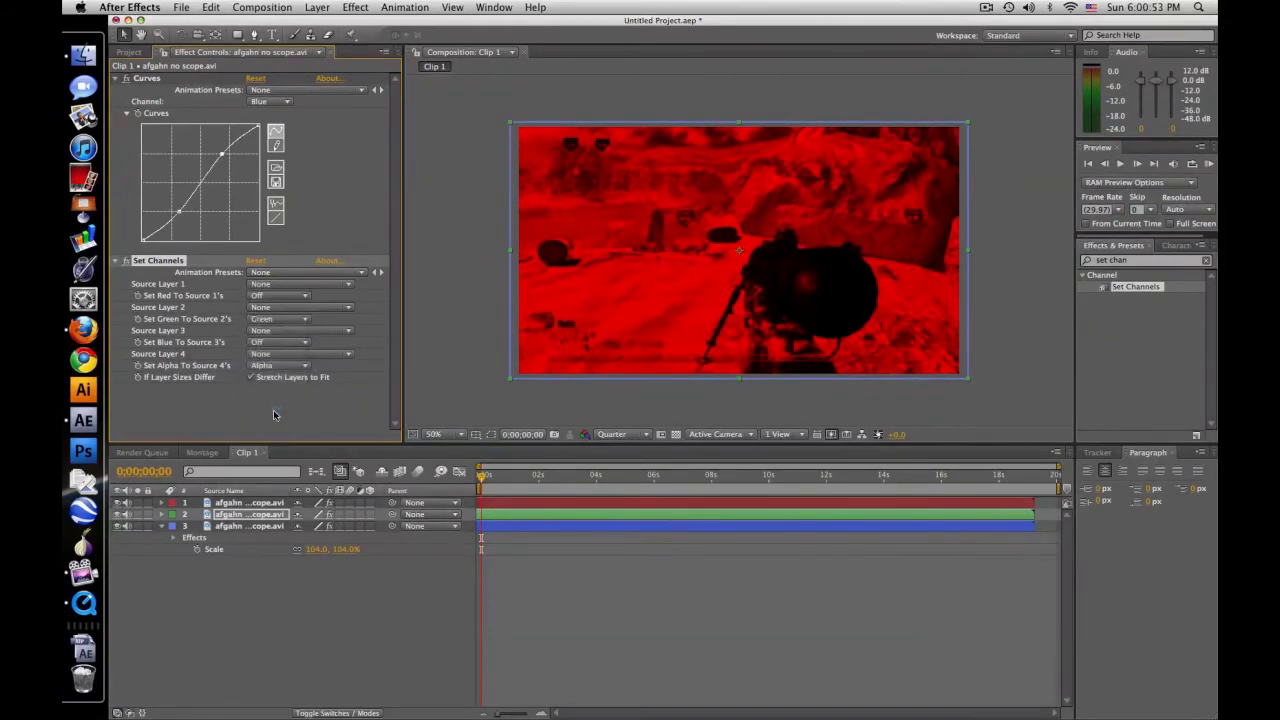
Step: Apply Set Channels to the bottom layer and turn its red source Off
{"action": "left_click", "coordinate": [240, 525]}
{"action": "left_click_drag", "start_coordinate": [1136, 287], "coordinate": [264, 522]}
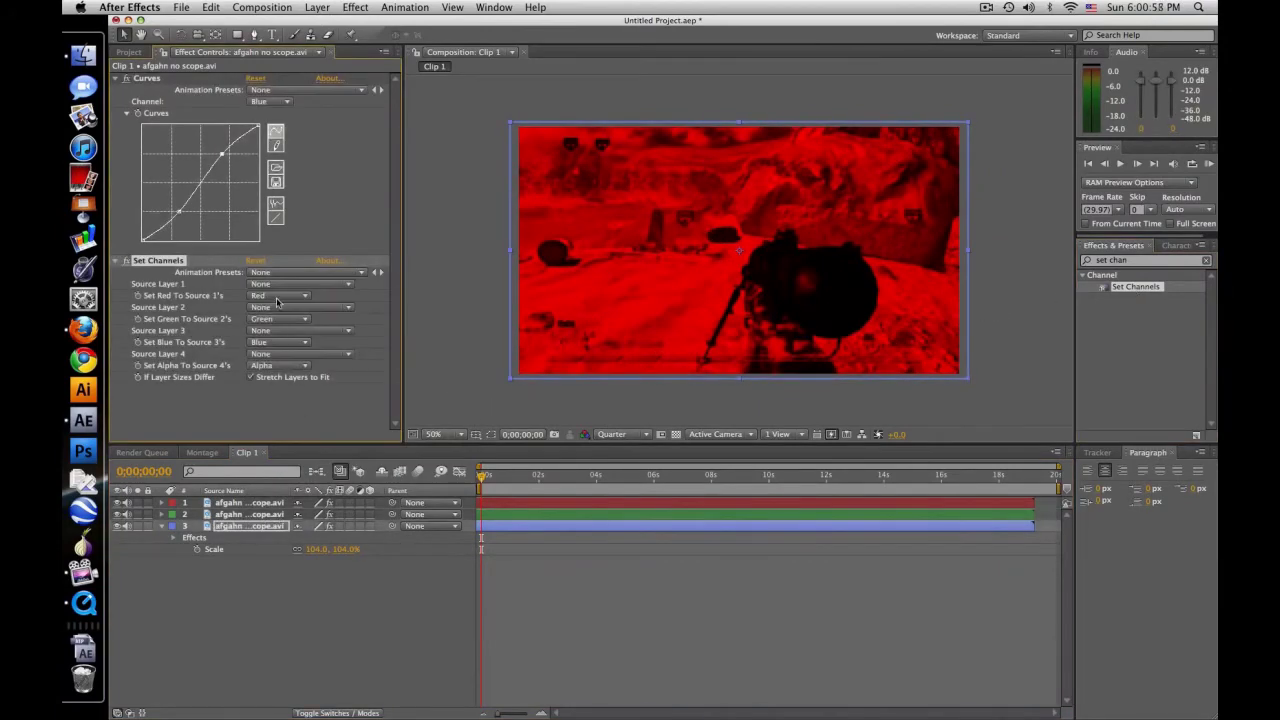
{"action": "left_click", "coordinate": [277, 296]}
{"action": "left_click", "coordinate": [274, 374]}
{"action": "left_click", "coordinate": [276, 296]}
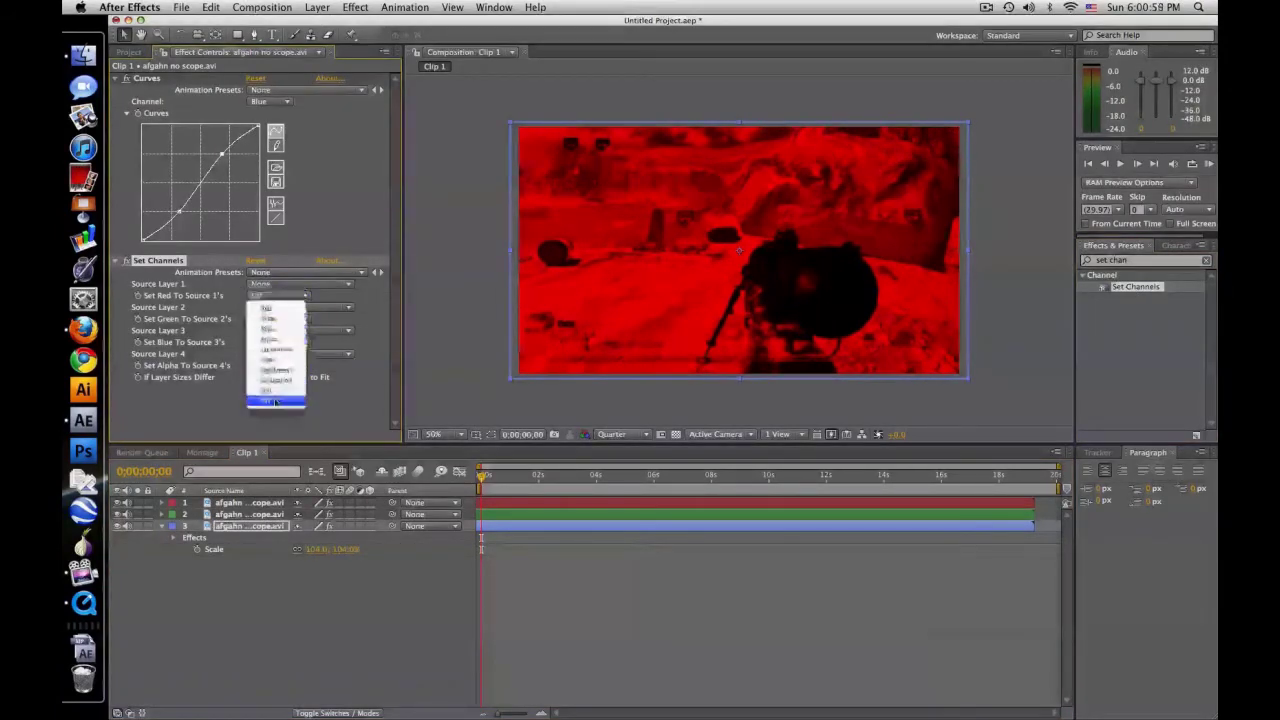
{"action": "left_click", "coordinate": [274, 402]}
{"action": "left_click", "coordinate": [252, 502]}
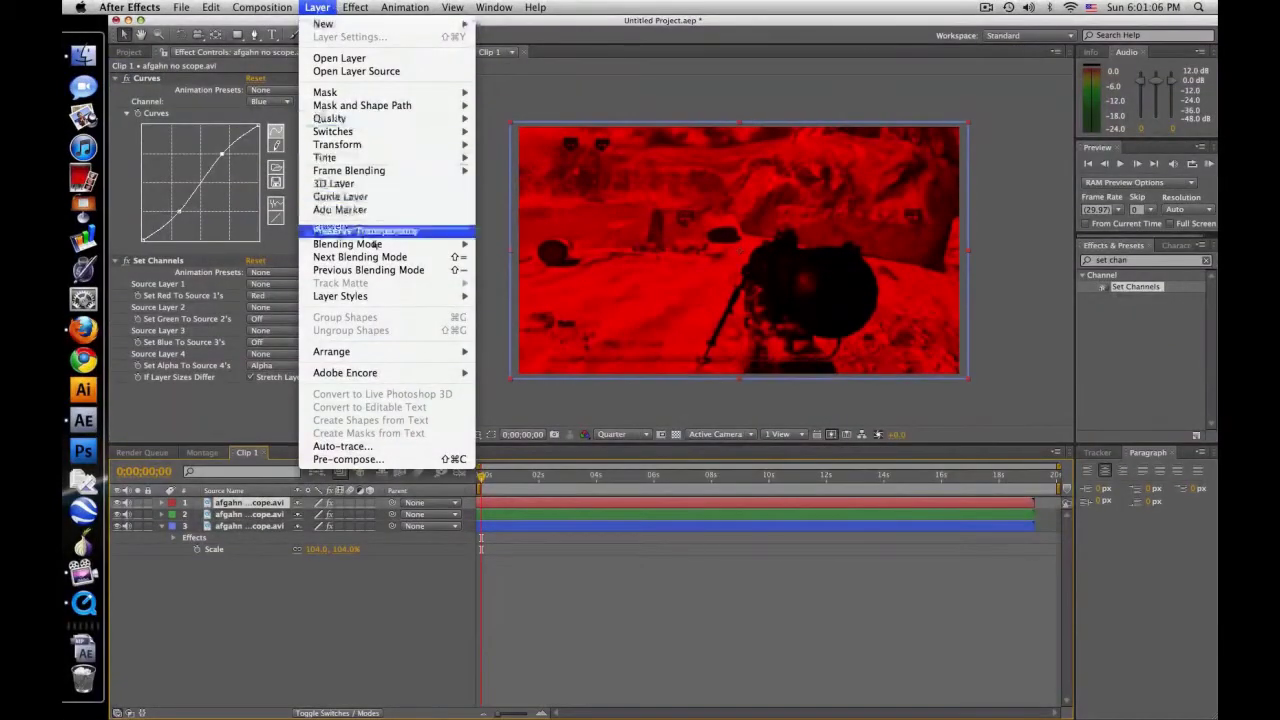
Step: Set all three channel layers to Screen blending and nudge the red layer slightly left
{"action": "mouse_move", "coordinate": [420, 244]}
{"action": "left_click", "coordinate": [531, 354]}
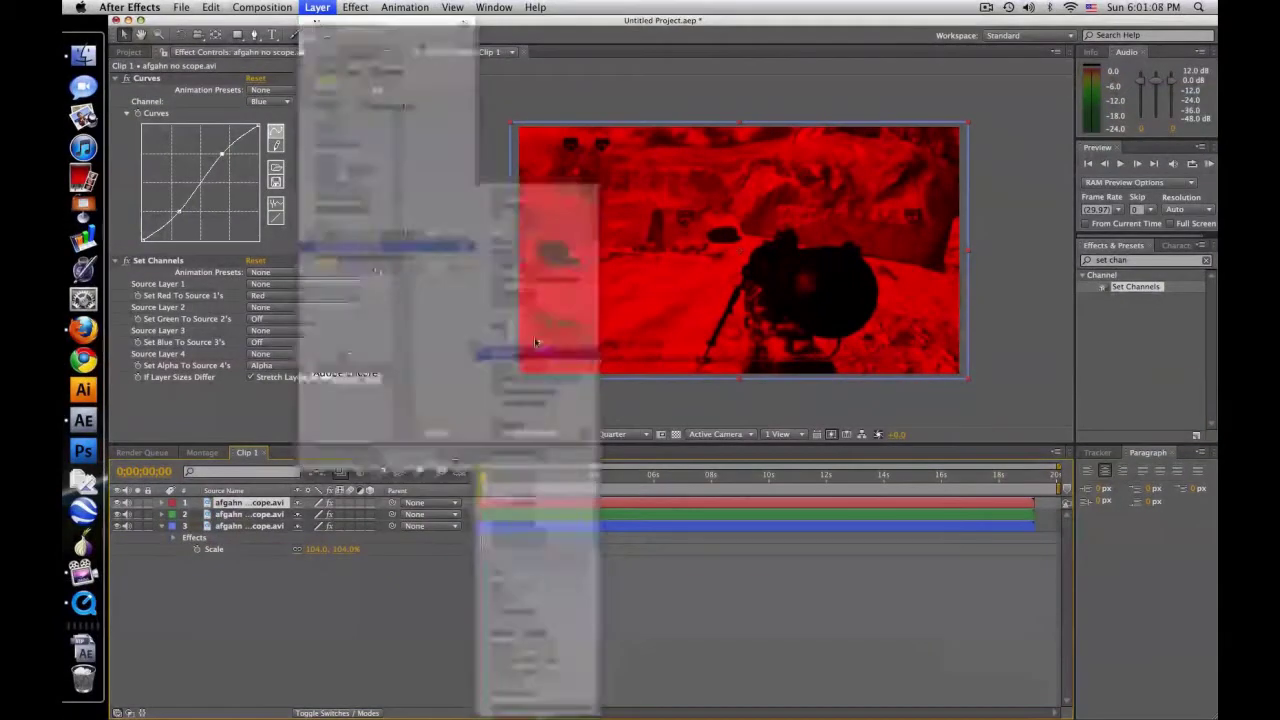
{"action": "left_click", "coordinate": [320, 7]}
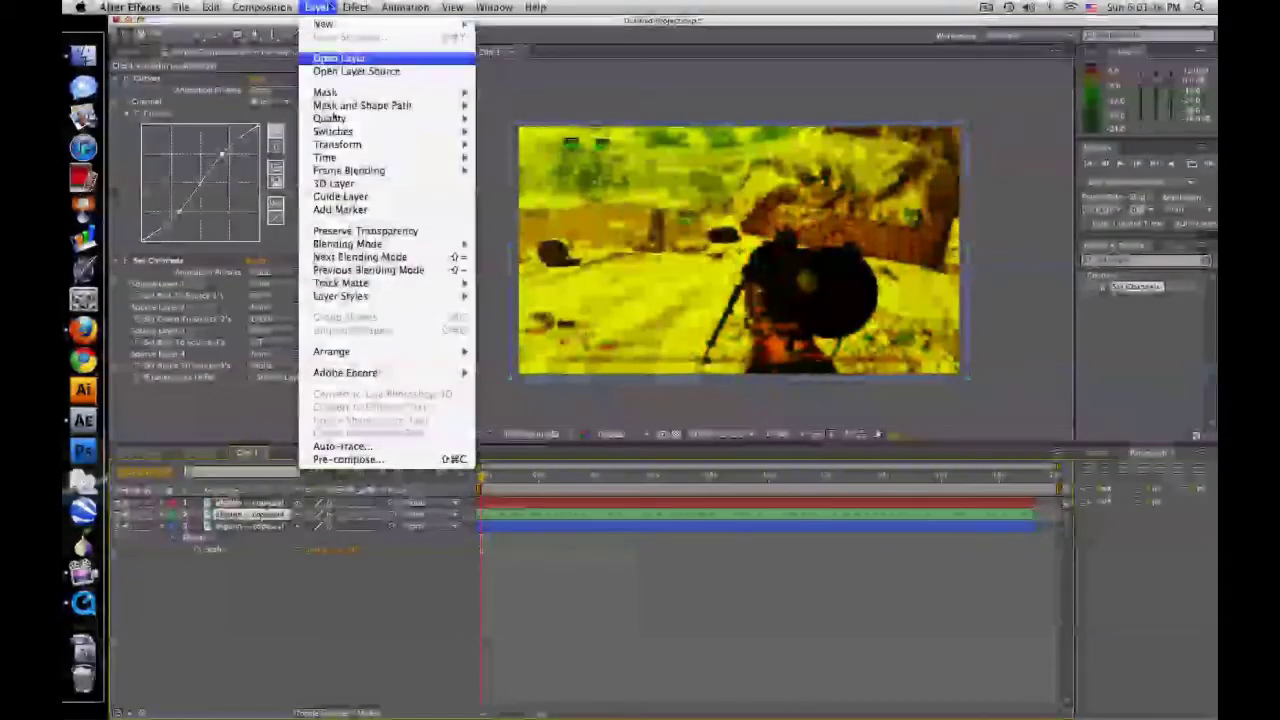
{"action": "mouse_move", "coordinate": [420, 244]}
{"action": "left_click", "coordinate": [526, 350]}
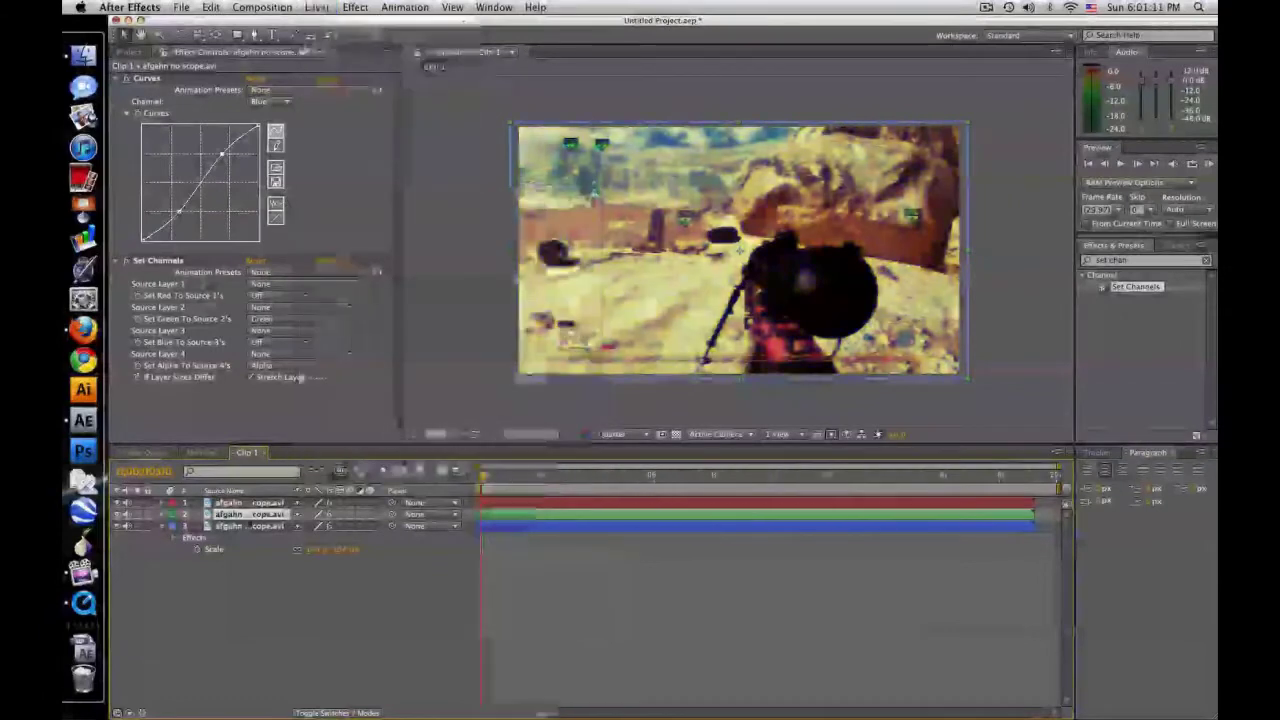
{"action": "left_click", "coordinate": [250, 526]}
{"action": "left_click", "coordinate": [316, 7]}
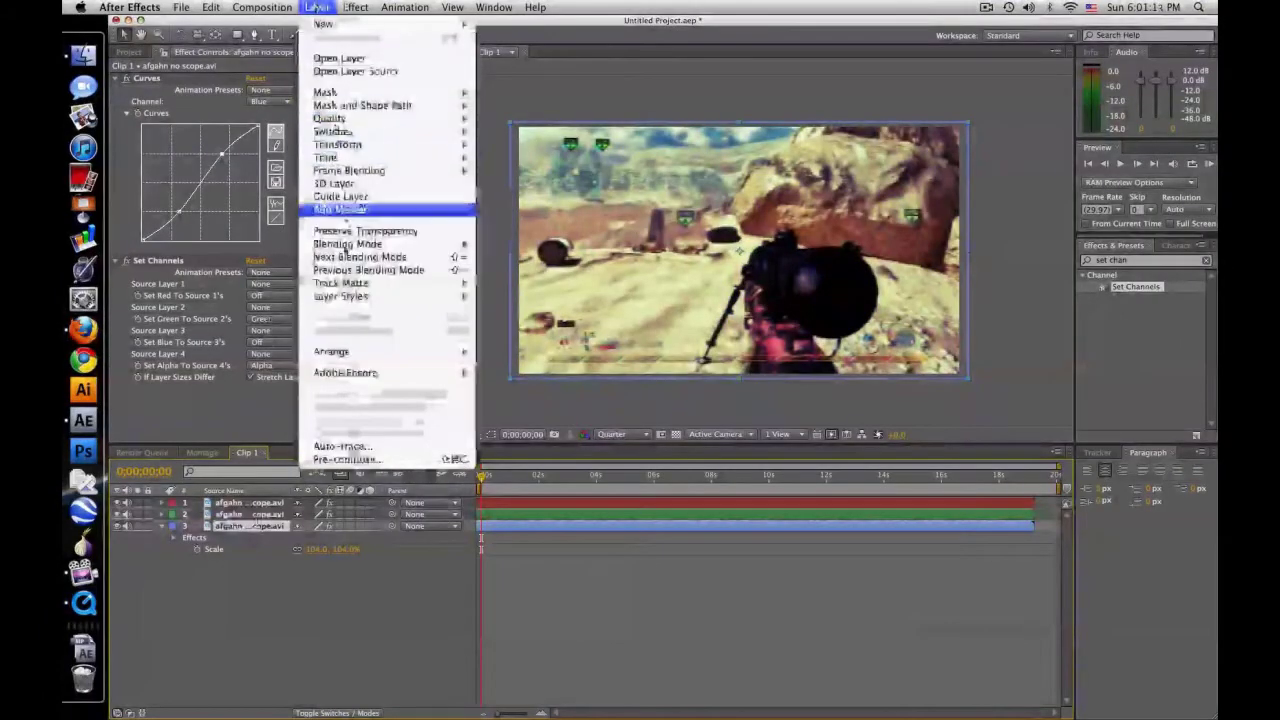
{"action": "mouse_move", "coordinate": [400, 244]}
{"action": "left_click", "coordinate": [524, 352]}
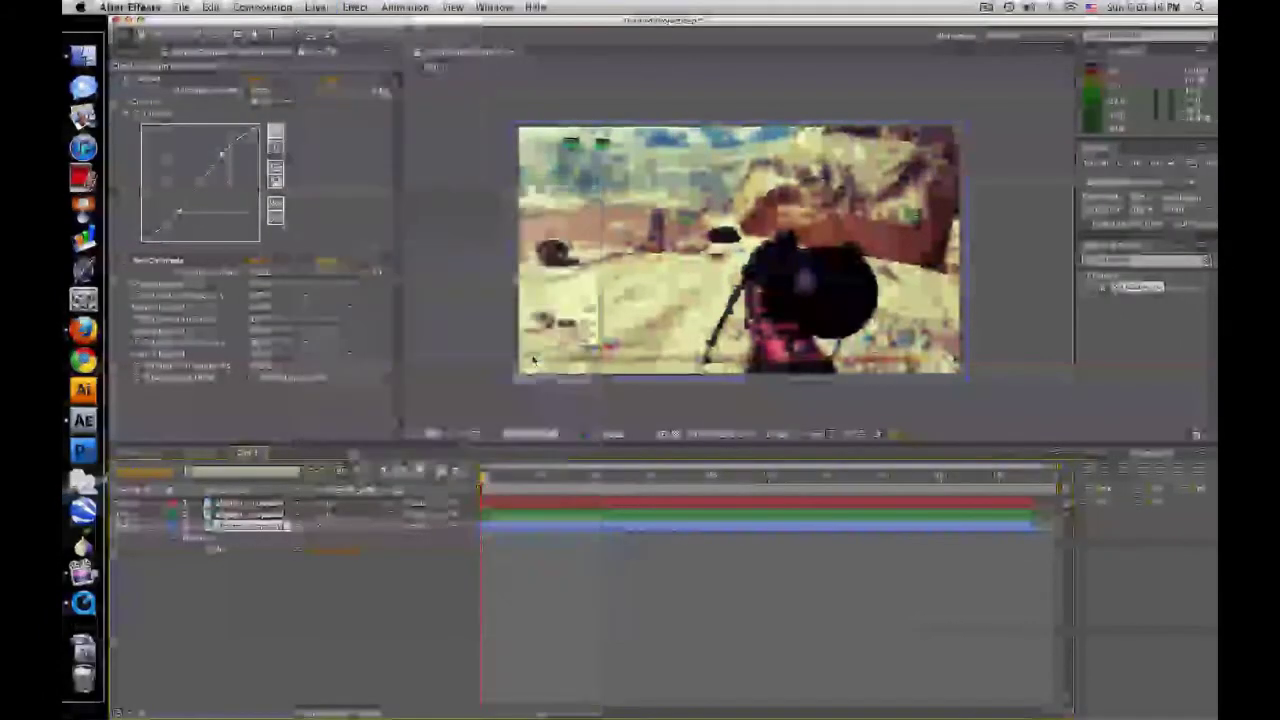
{"action": "left_click", "coordinate": [268, 503]}
{"action": "left_click_drag", "start_coordinate": [745, 272], "coordinate": [740, 272]}
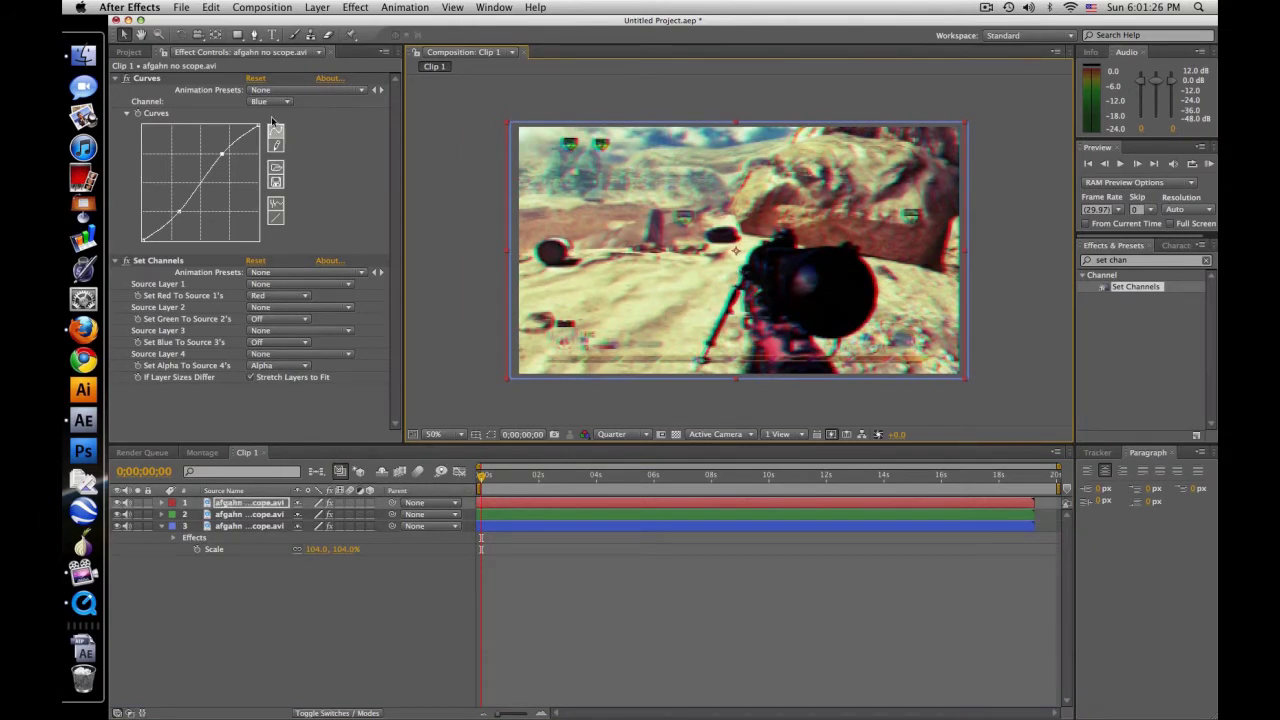
Step: Undo the red layer's nudge, then set green layer Scale to 106% and blue to 108%
{"action": "left_click", "coordinate": [211, 7]}
{"action": "left_click", "coordinate": [216, 26]}
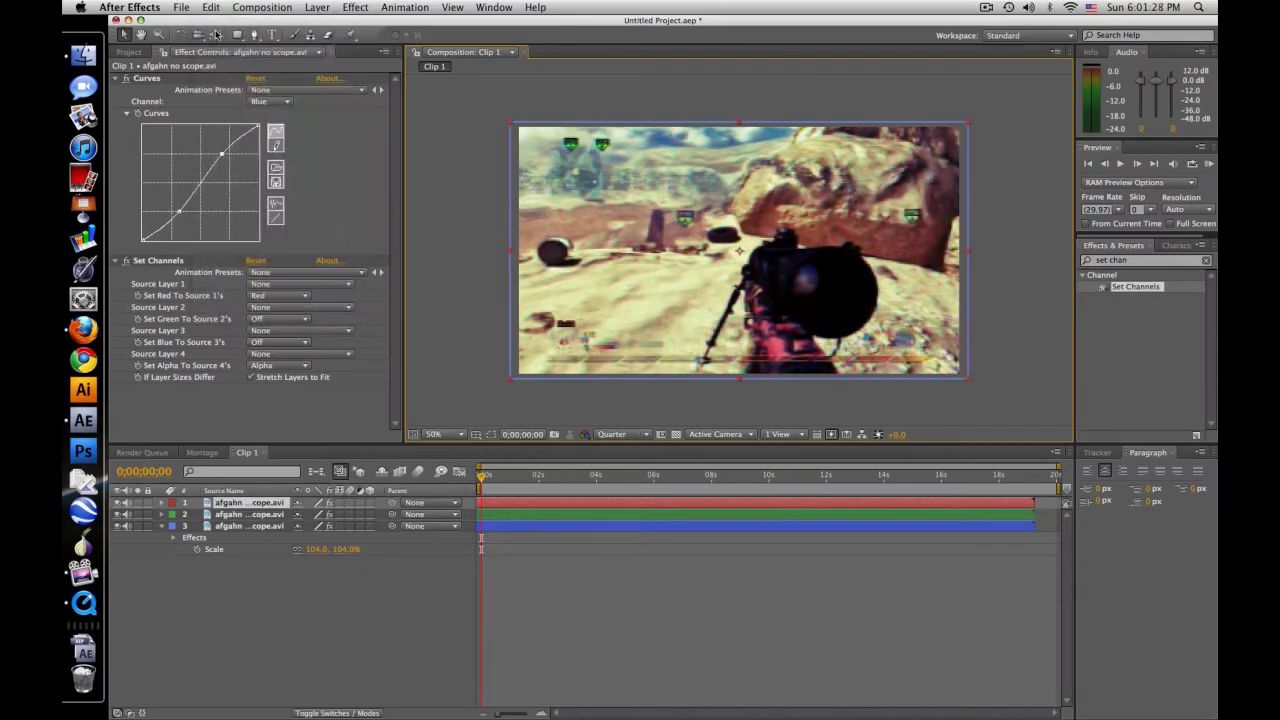
{"action": "left_click", "coordinate": [238, 526]}
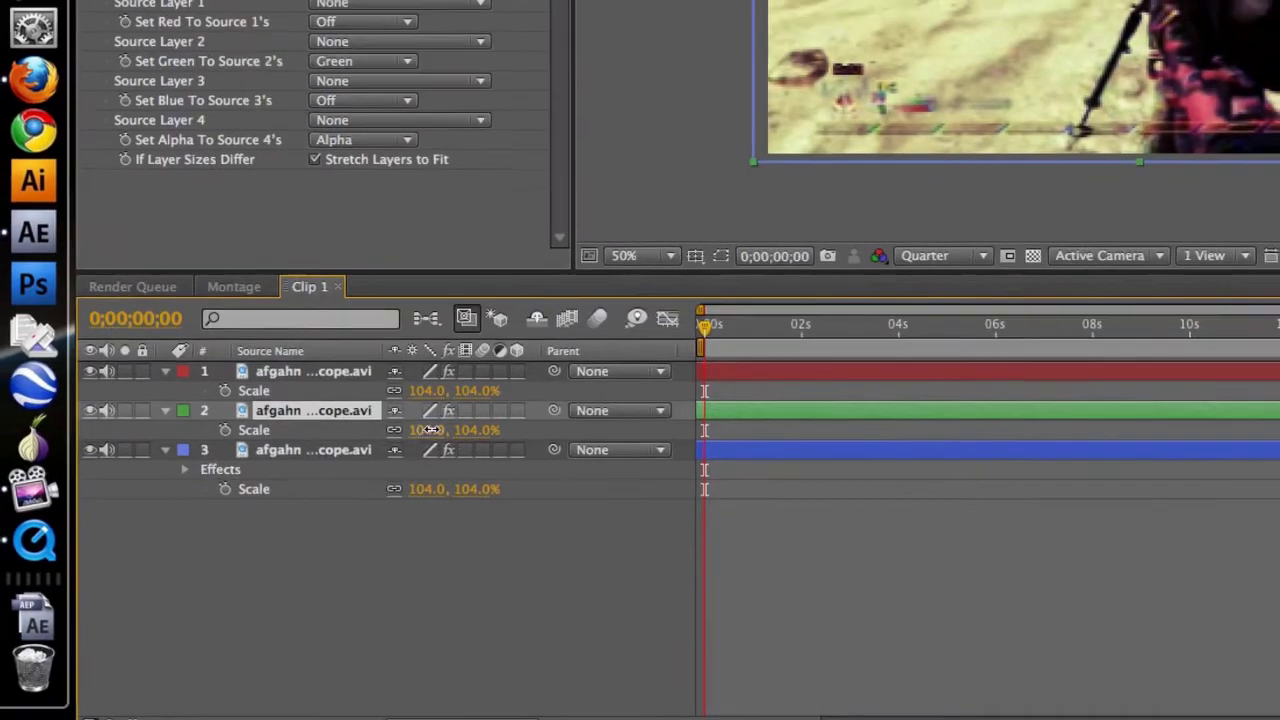
{"action": "left_click", "coordinate": [430, 429]}
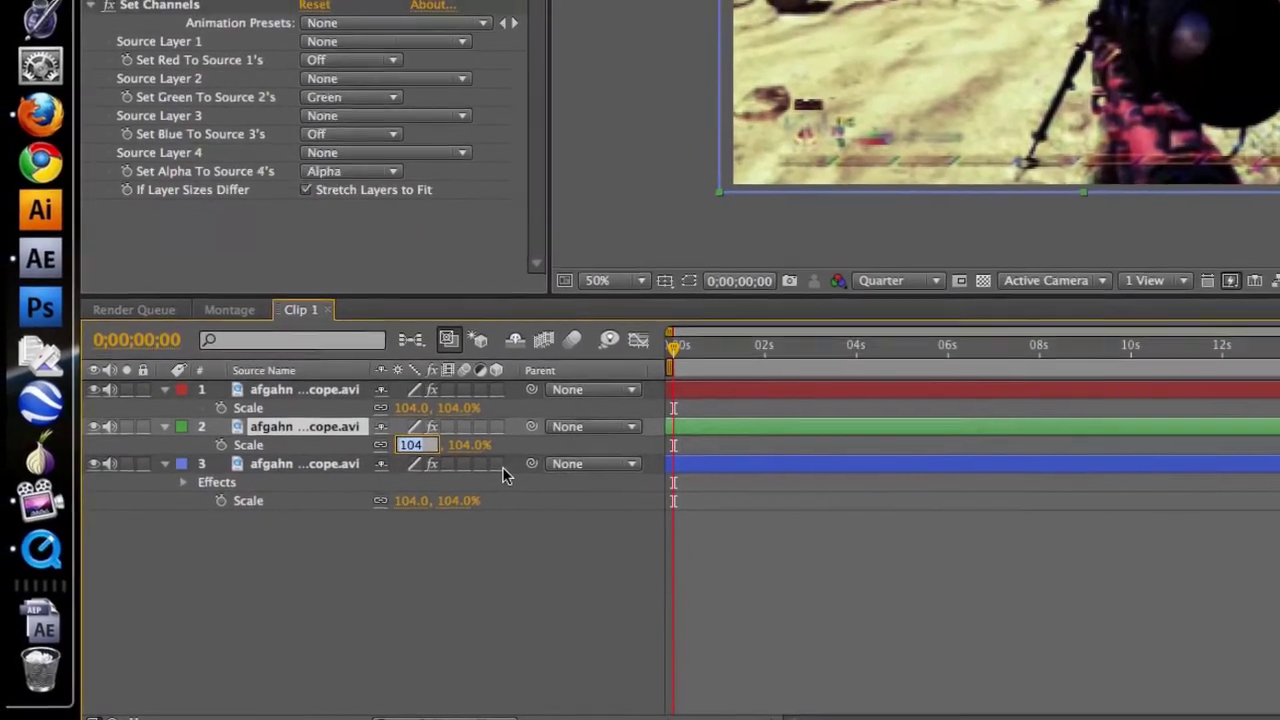
{"action": "type", "text": "106"}
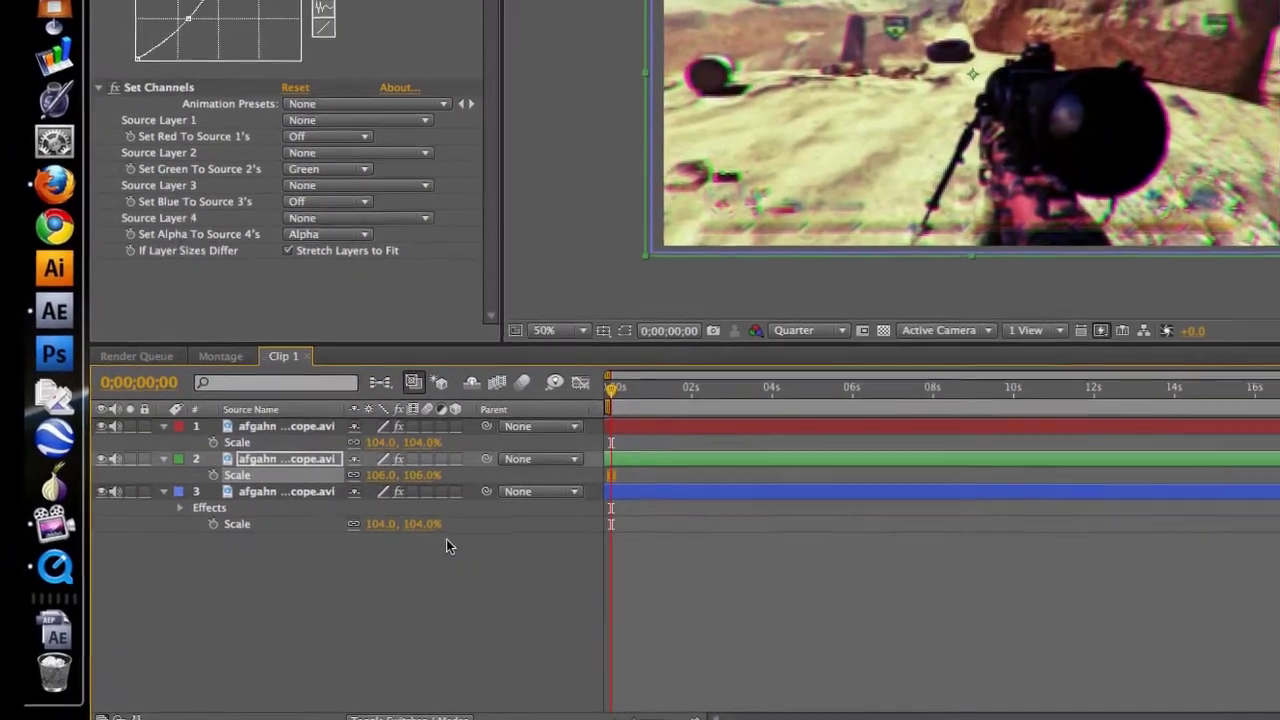
{"action": "left_click", "coordinate": [395, 512]}
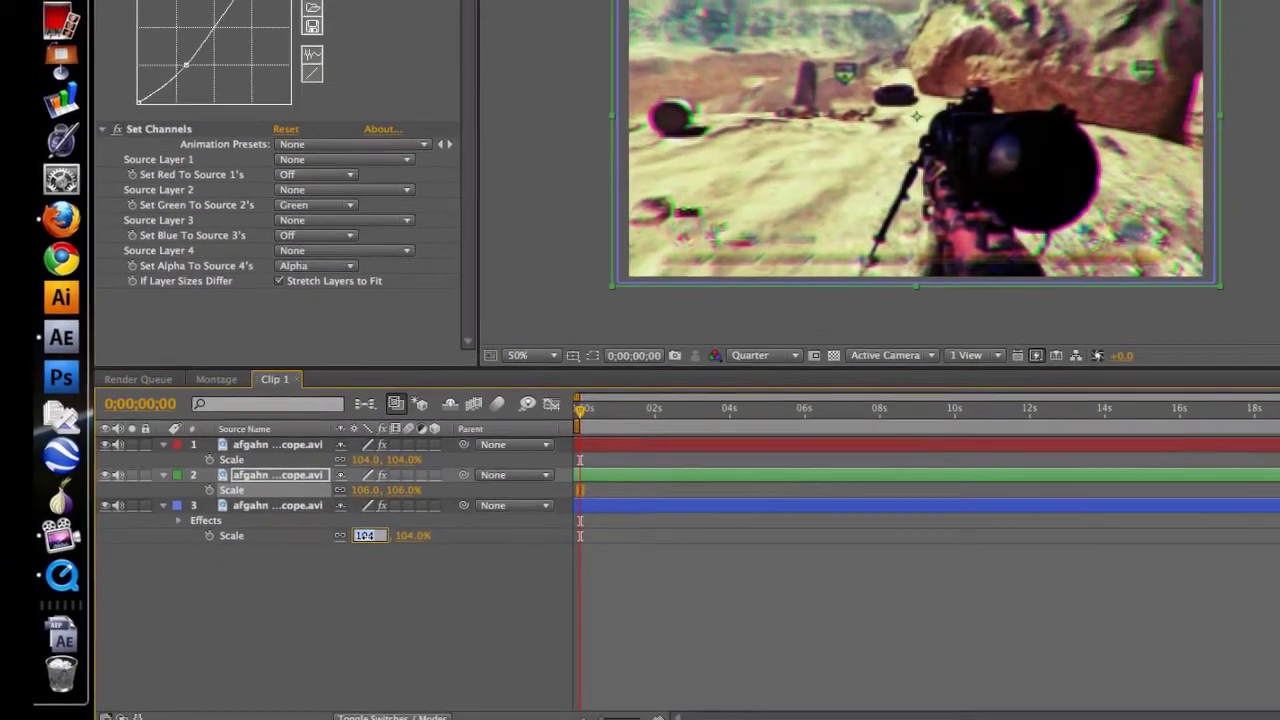
{"action": "type", "text": "108"}
{"action": "key", "text": "Return"}
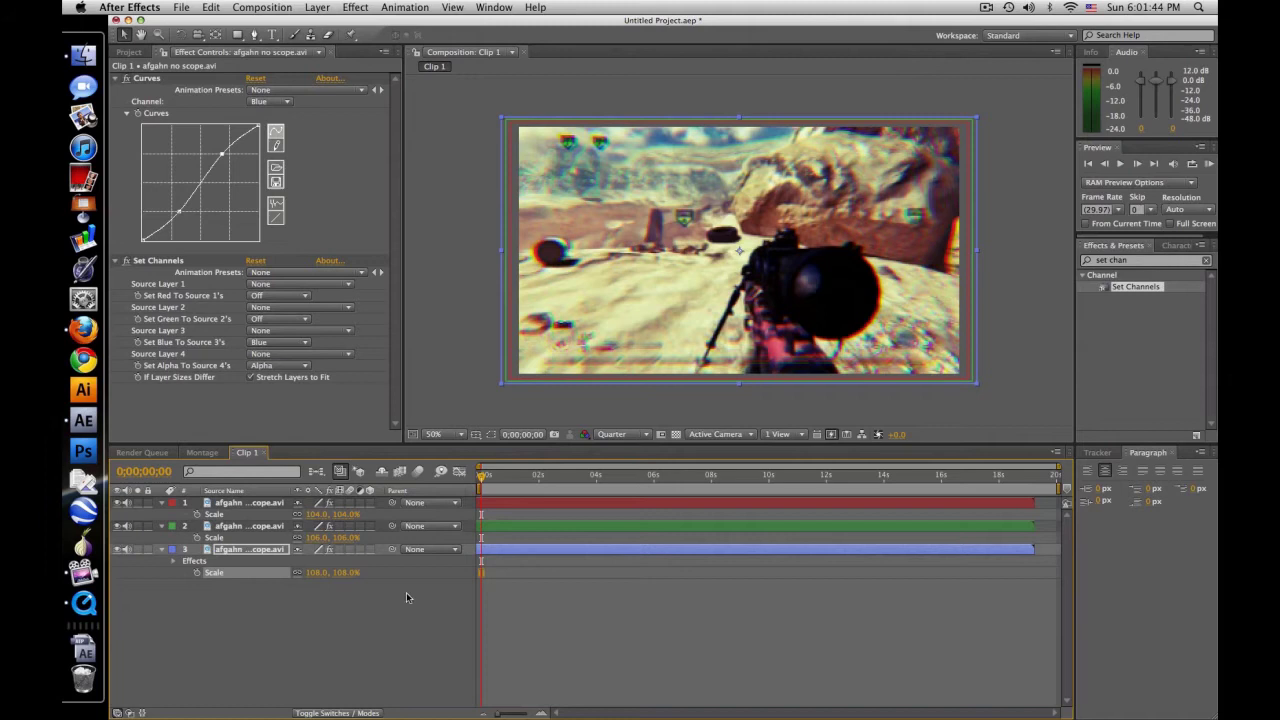
{"action": "left_click", "coordinate": [350, 646]}
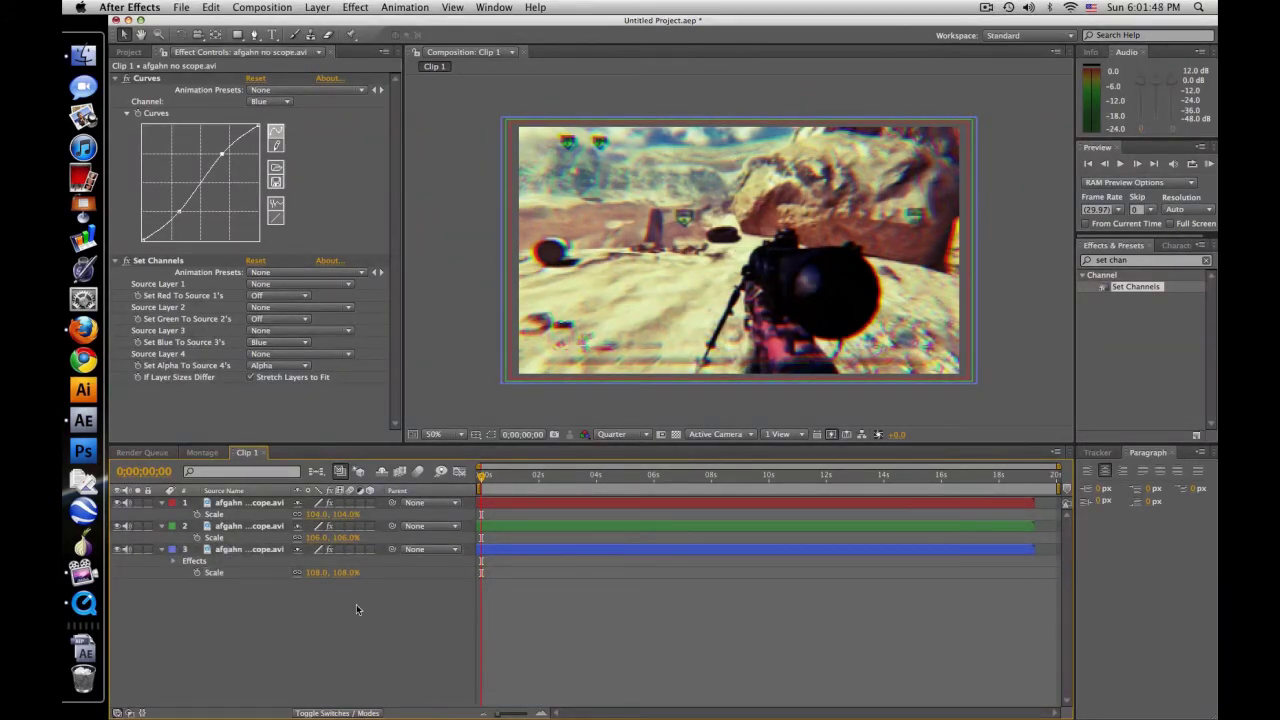
Step: Select all three channel layers, pre-compose them as Clip 1a, and duplicate that layer
{"action": "left_click", "coordinate": [238, 503]}
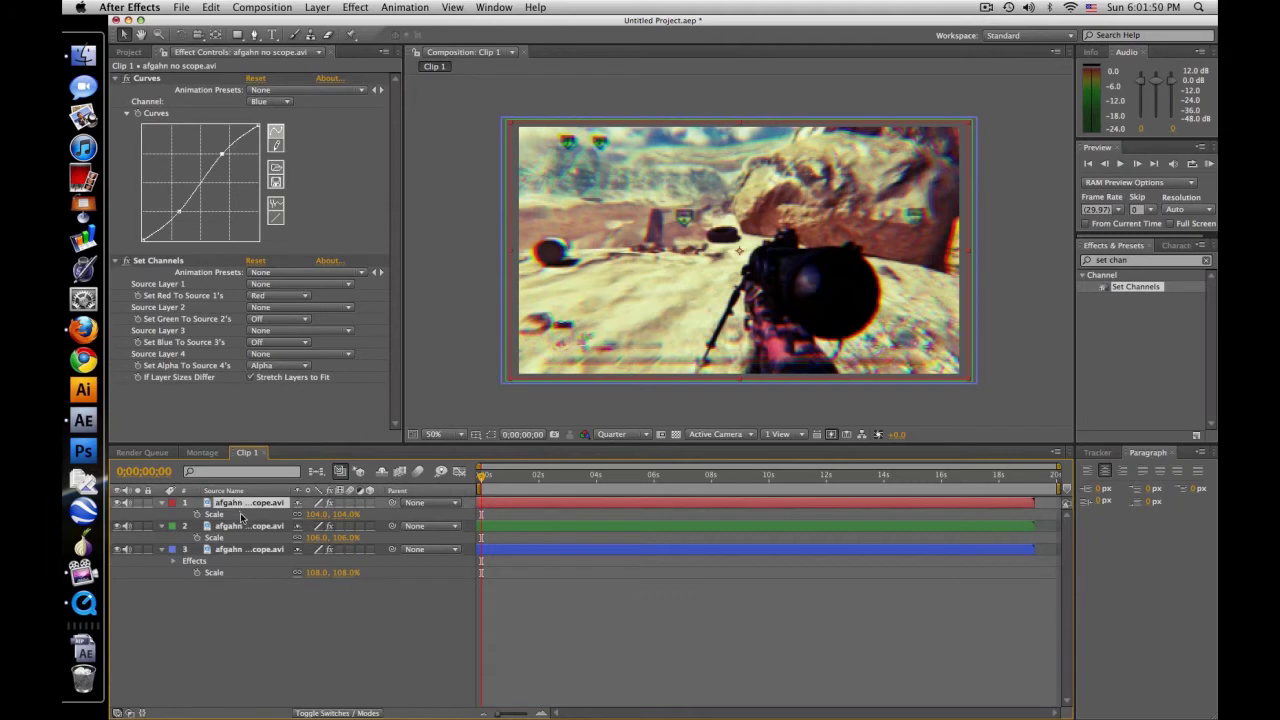
{"action": "left_click", "coordinate": [252, 556], "text": "shift"}
{"action": "left_click", "coordinate": [305, 7]}
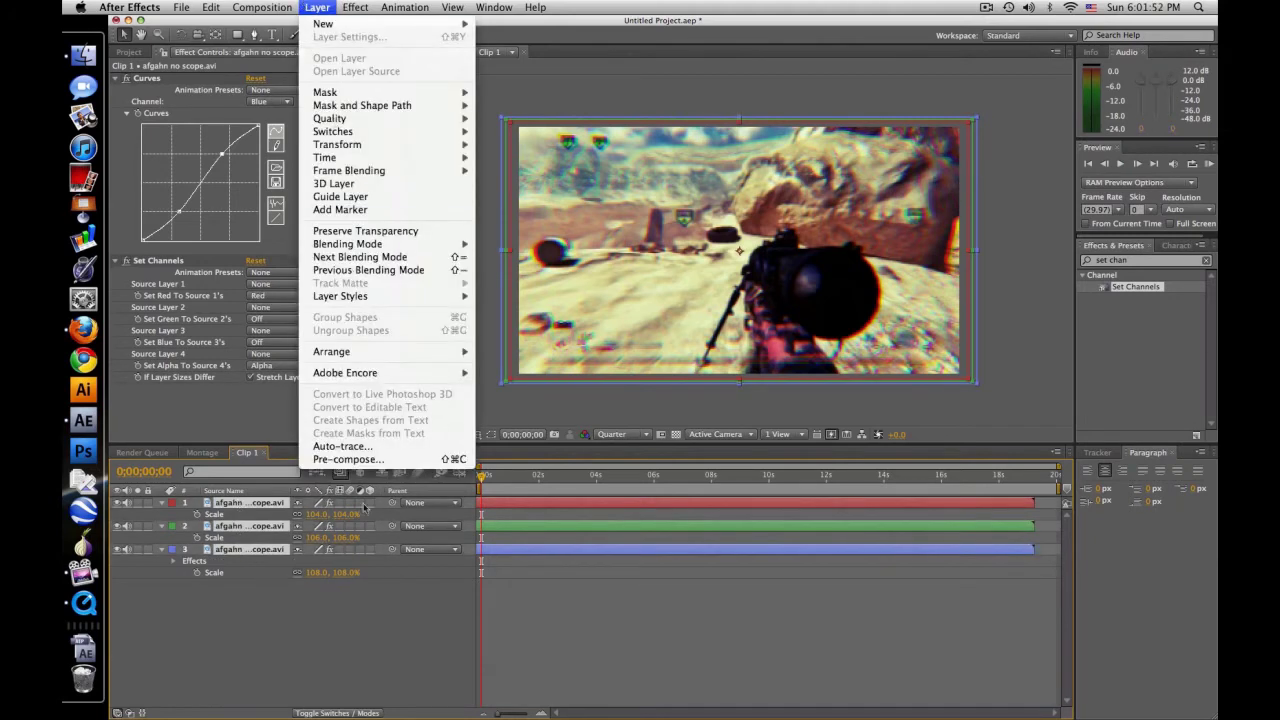
{"action": "left_click", "coordinate": [348, 459]}
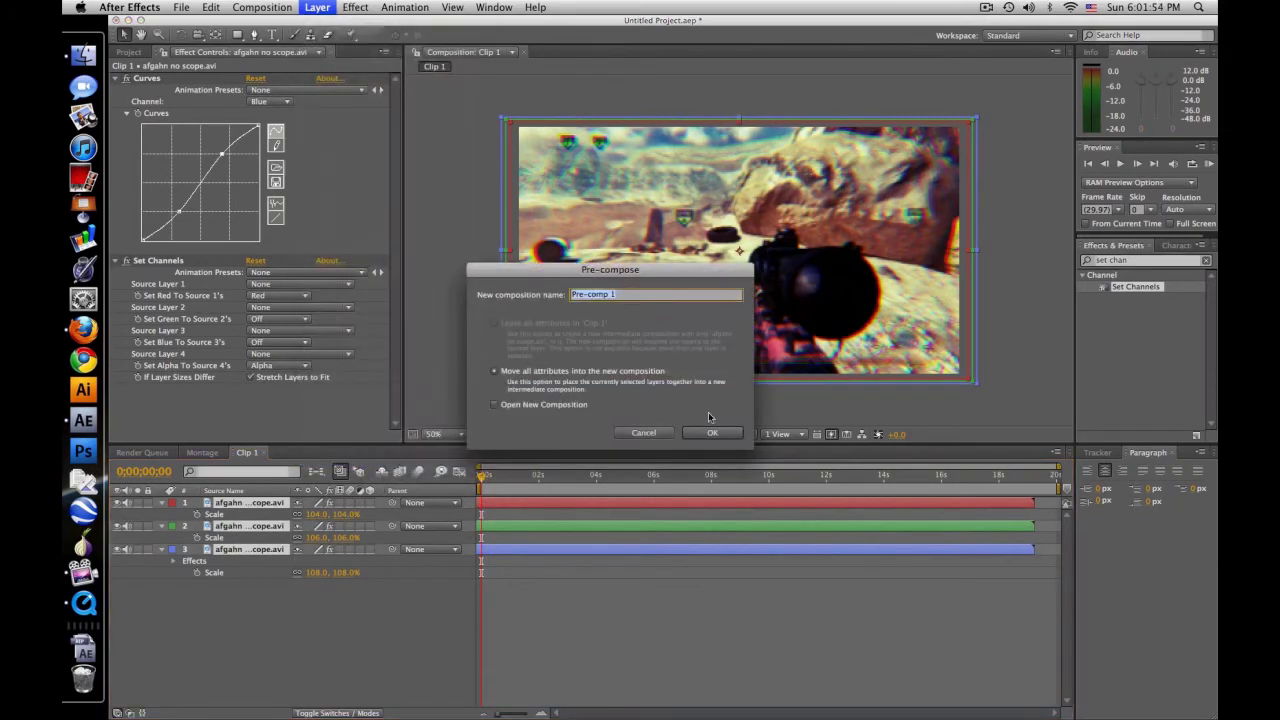
{"action": "type", "text": "Clip 1a"}
{"action": "left_click", "coordinate": [738, 436]}
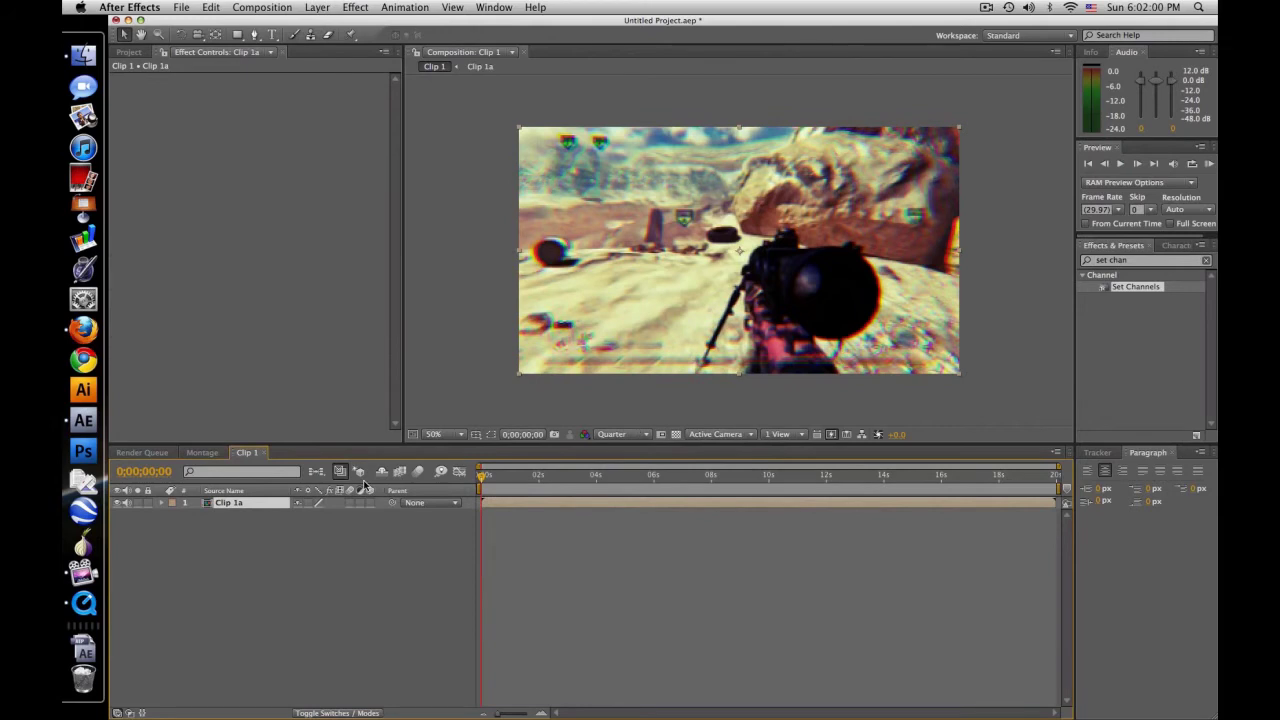
{"action": "key", "text": "super+d"}
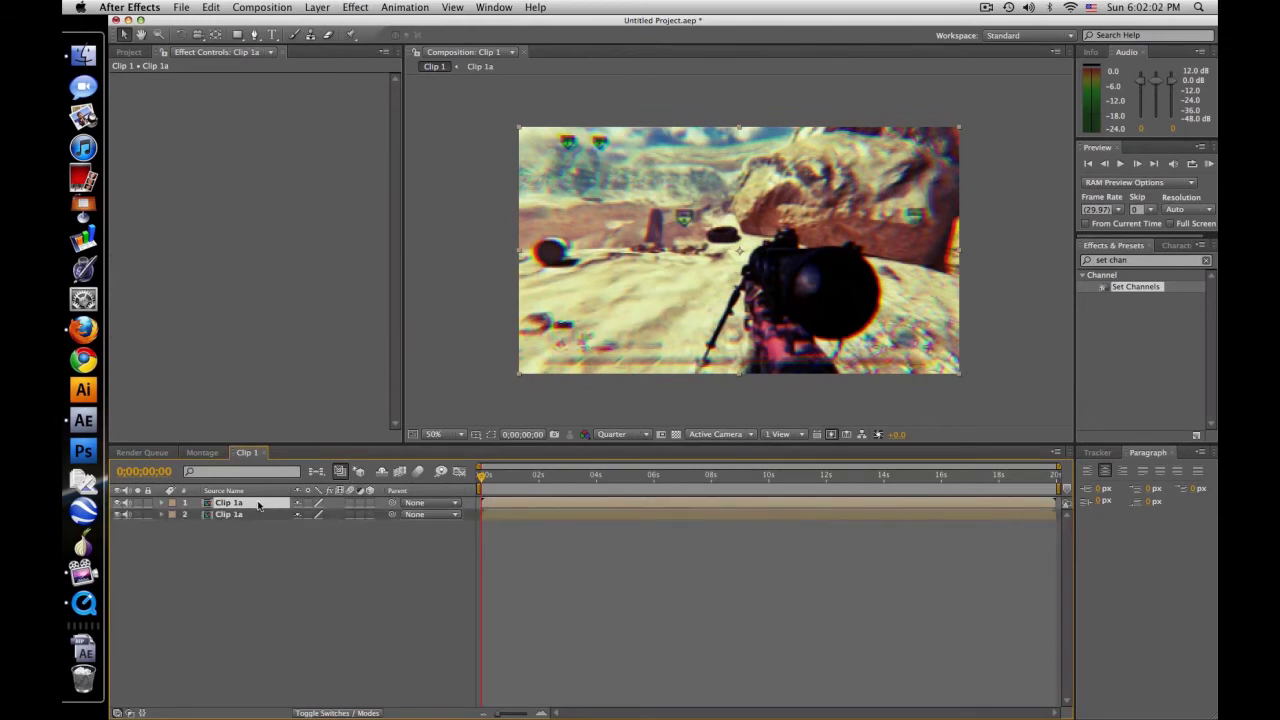
Step: Apply Curves to the top Clip 1a layer and pull the curve down to darken it
{"action": "left_click", "coordinate": [1140, 260]}
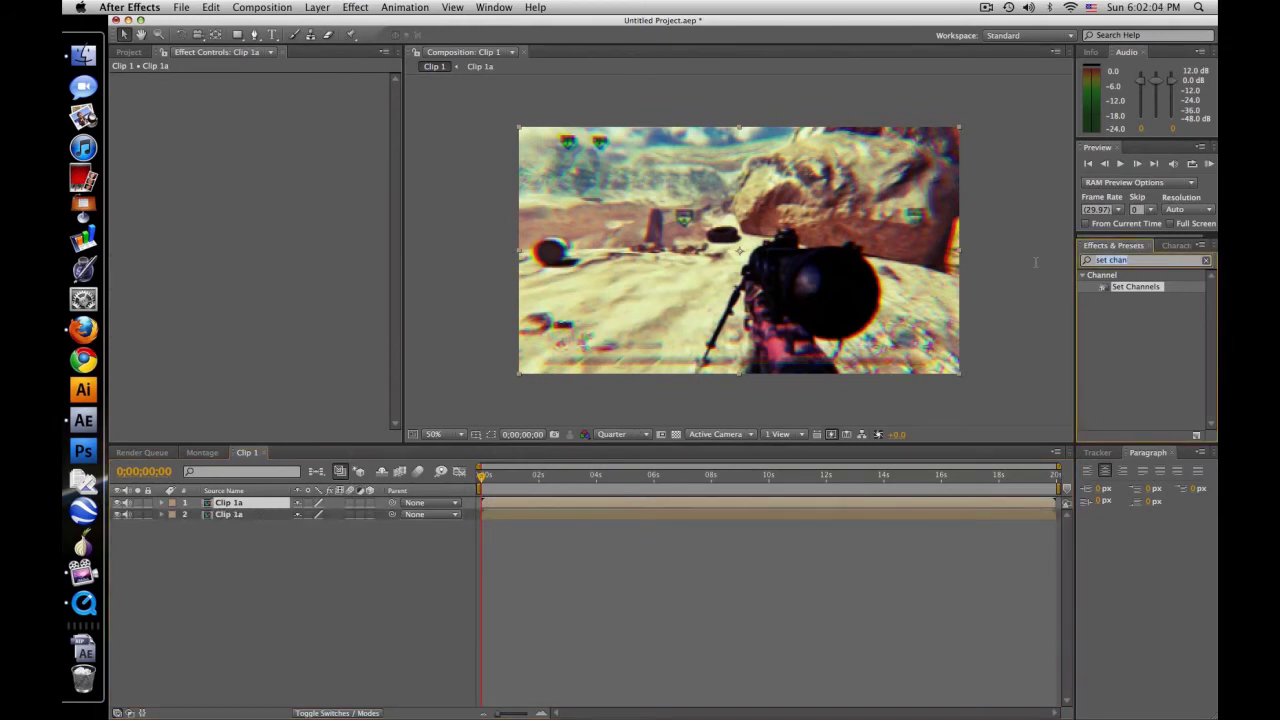
{"action": "type", "text": "curves"}
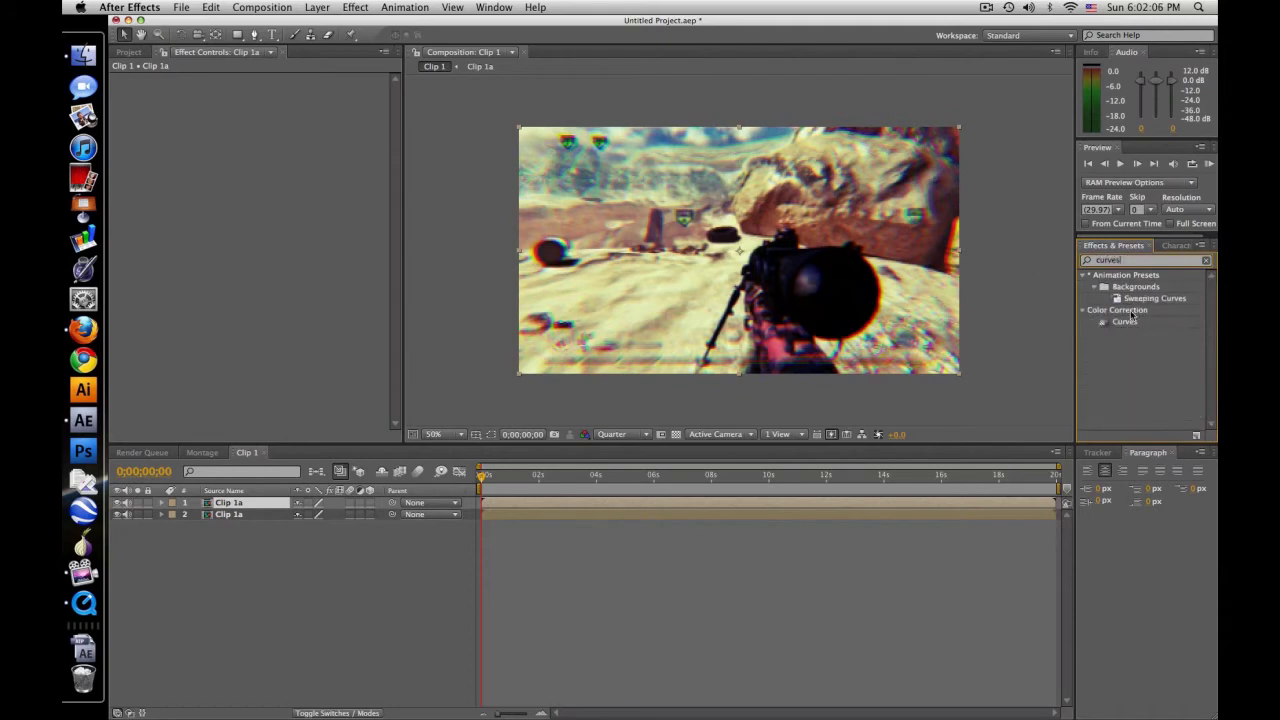
{"action": "left_click_drag", "start_coordinate": [1125, 321], "coordinate": [260, 505]}
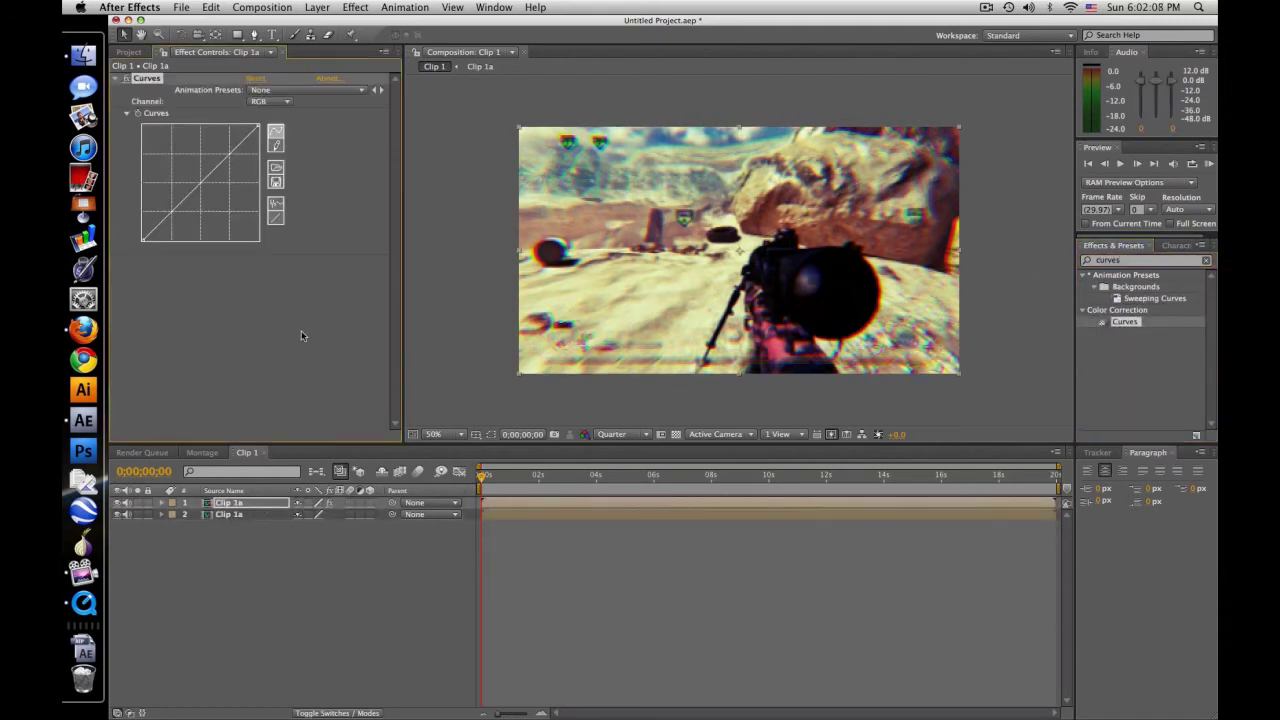
{"action": "left_click_drag", "start_coordinate": [176, 206], "coordinate": [177, 222]}
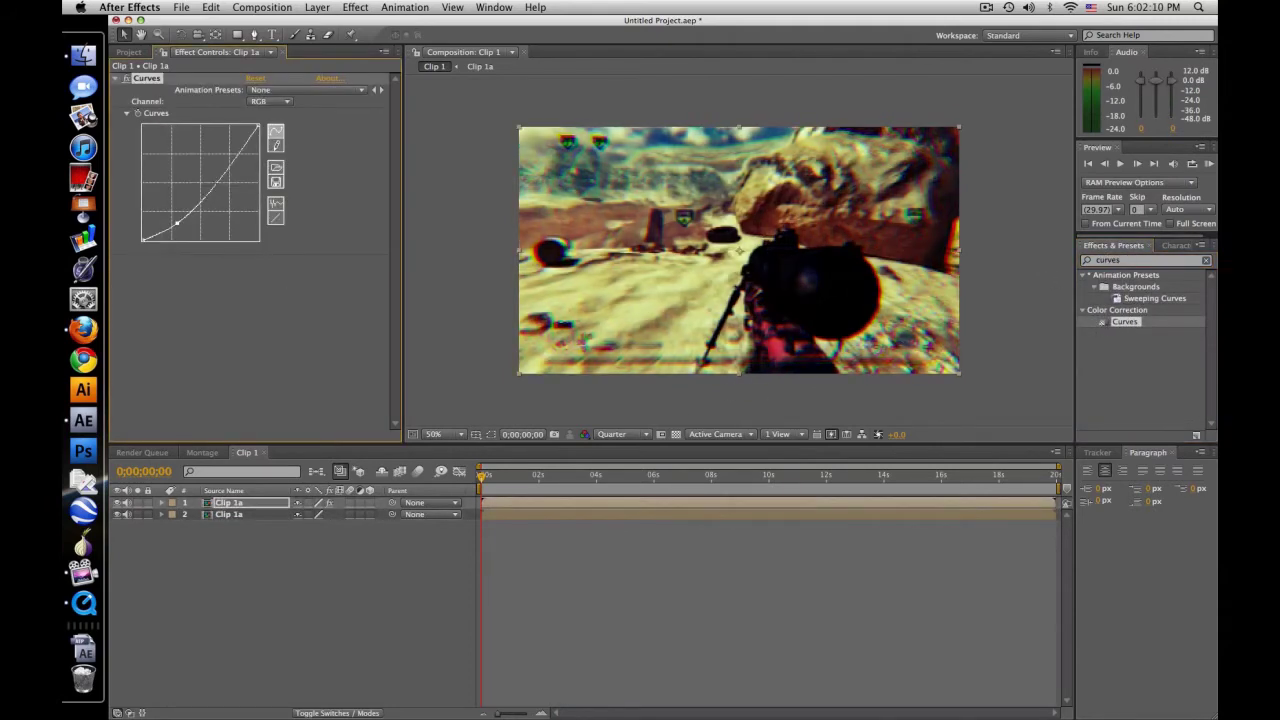
{"action": "left_click_drag", "start_coordinate": [222, 163], "coordinate": [226, 184]}
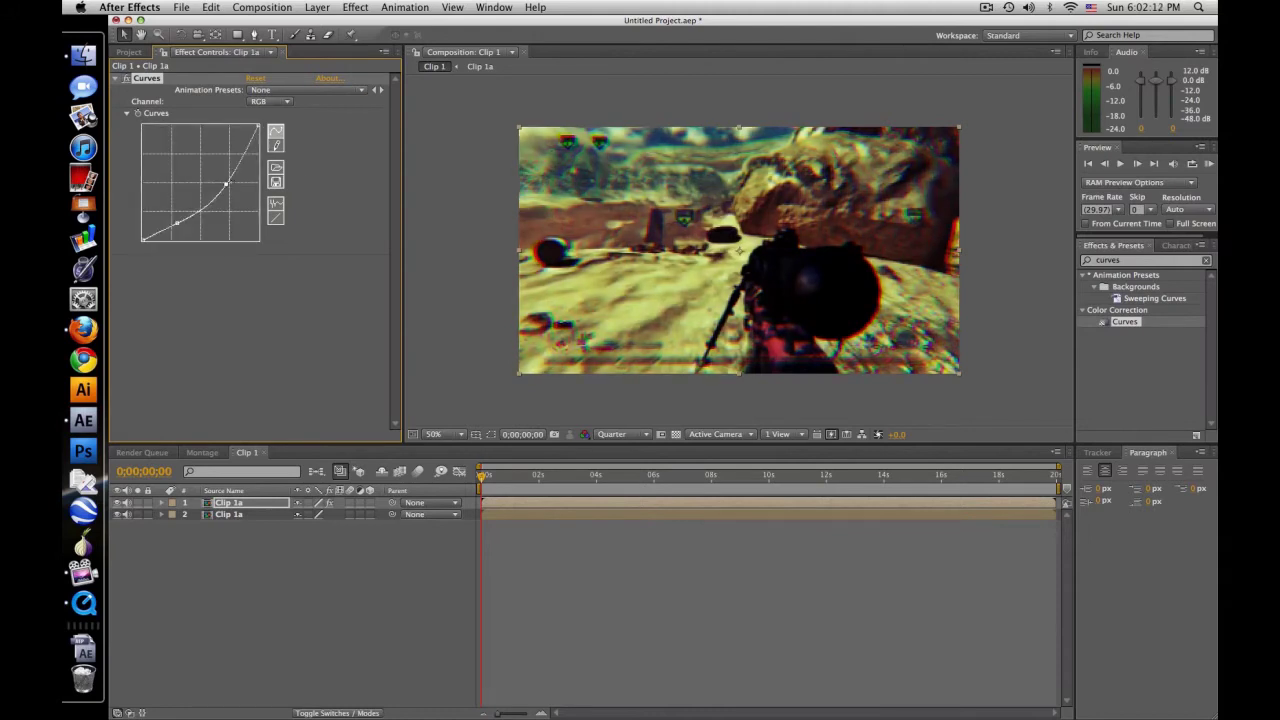
Step: Add Fast Blur with Blurriness 10 and a layer-sized ellipse mask to the top layer
{"action": "left_click", "coordinate": [1135, 258]}
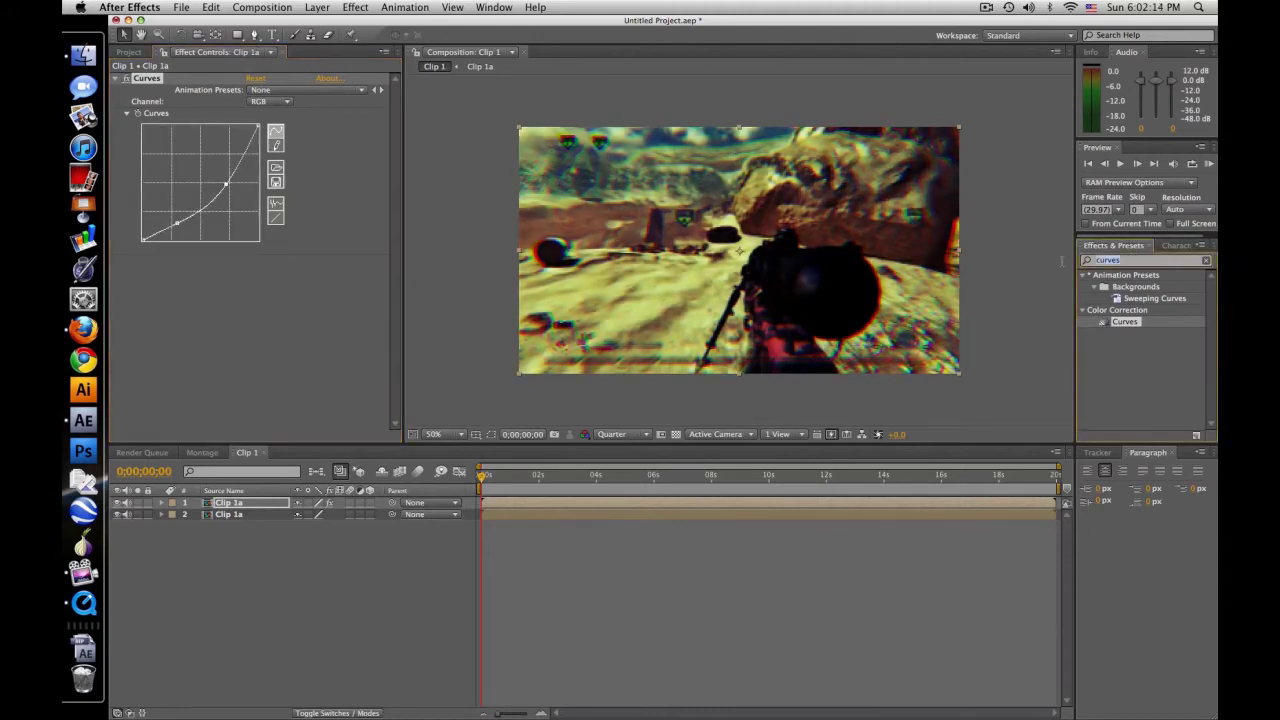
{"action": "type", "text": "fast blur"}
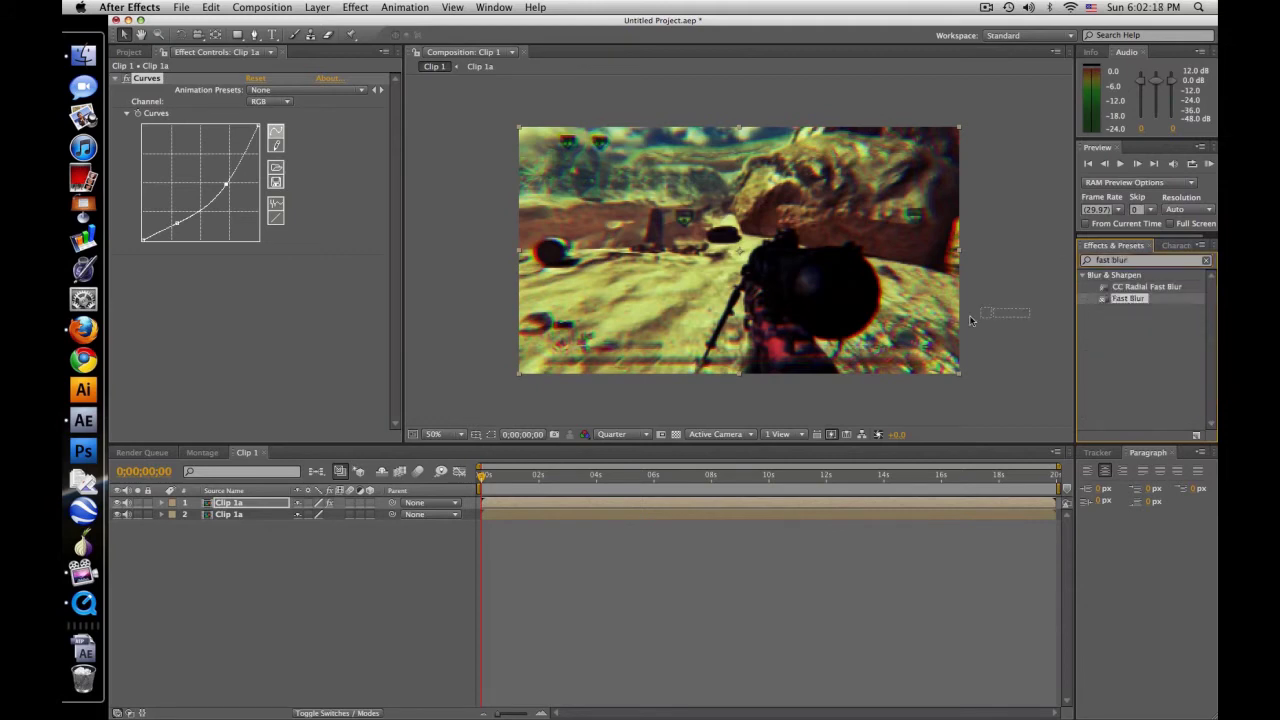
{"action": "left_click_drag", "start_coordinate": [969, 320], "coordinate": [291, 337]}
{"action": "left_click", "coordinate": [254, 286]}
{"action": "type", "text": "10"}
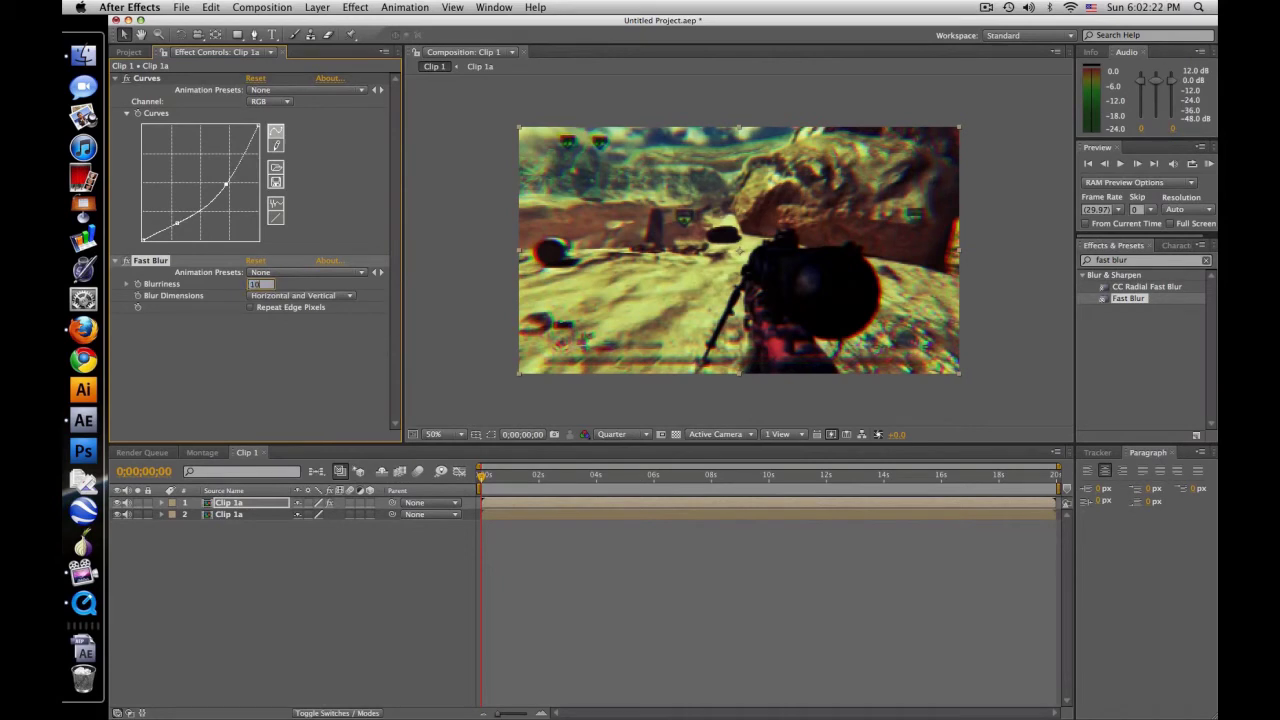
{"action": "key", "text": "Return"}
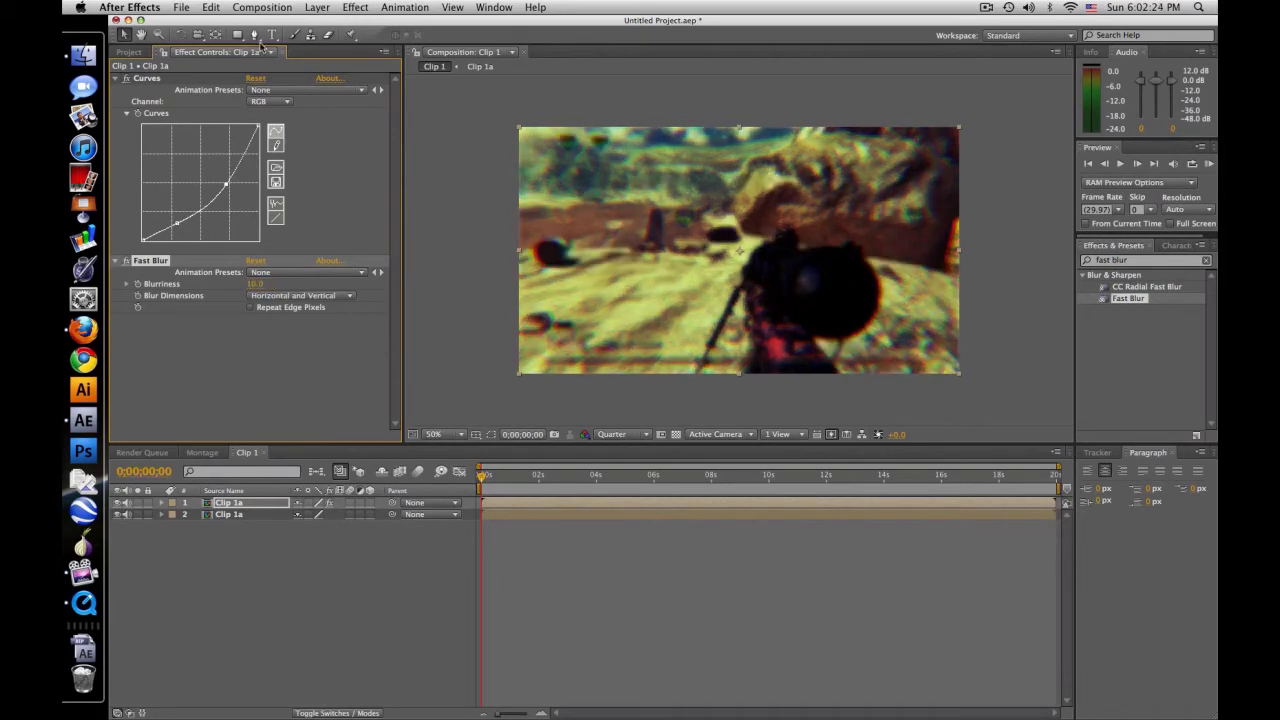
{"action": "left_click_drag", "start_coordinate": [237, 35], "coordinate": [280, 64]}
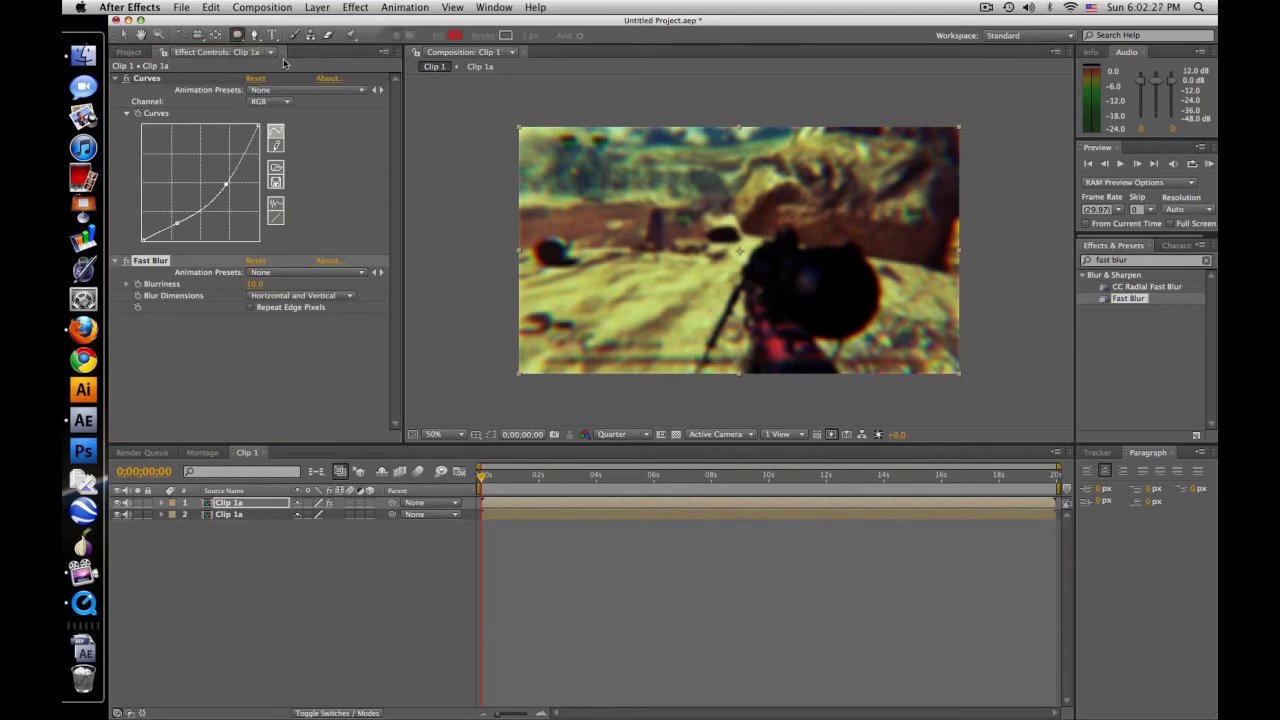
{"action": "double_click", "coordinate": [237, 35]}
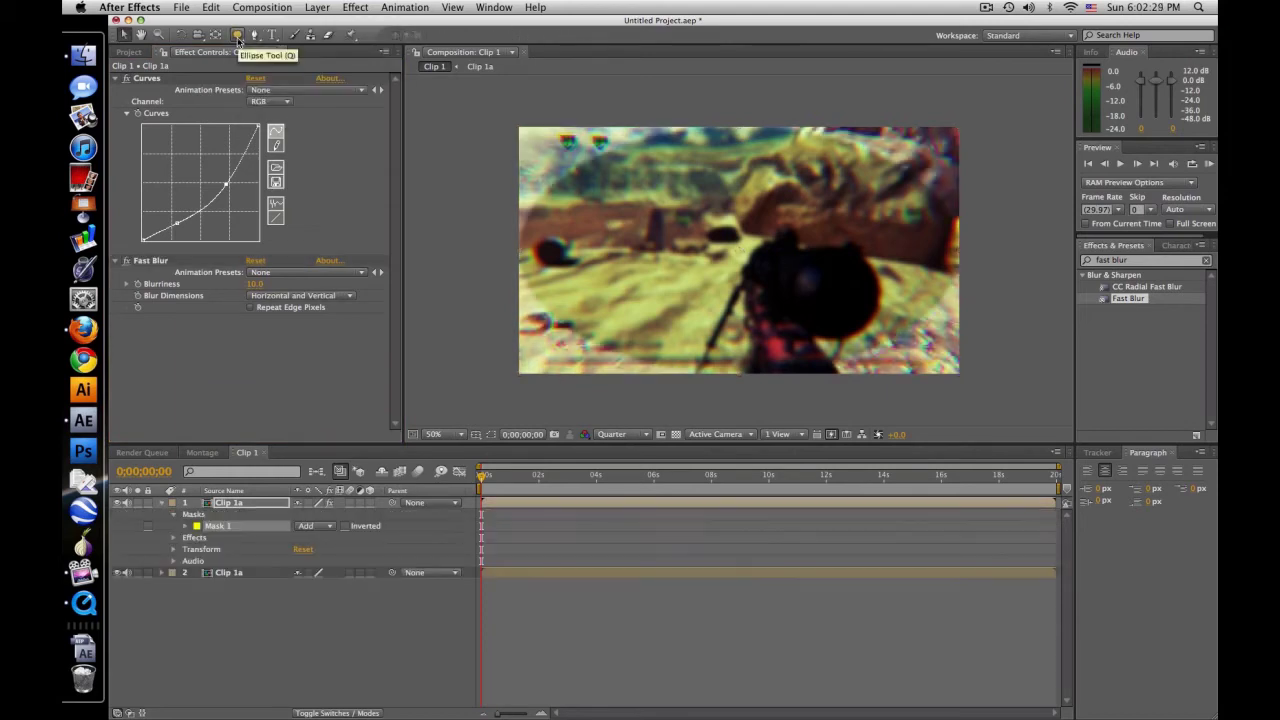
Step: Set Mask 1 to Subtract and give it a Mask Feather of 300 pixels
{"action": "left_click", "coordinate": [326, 528]}
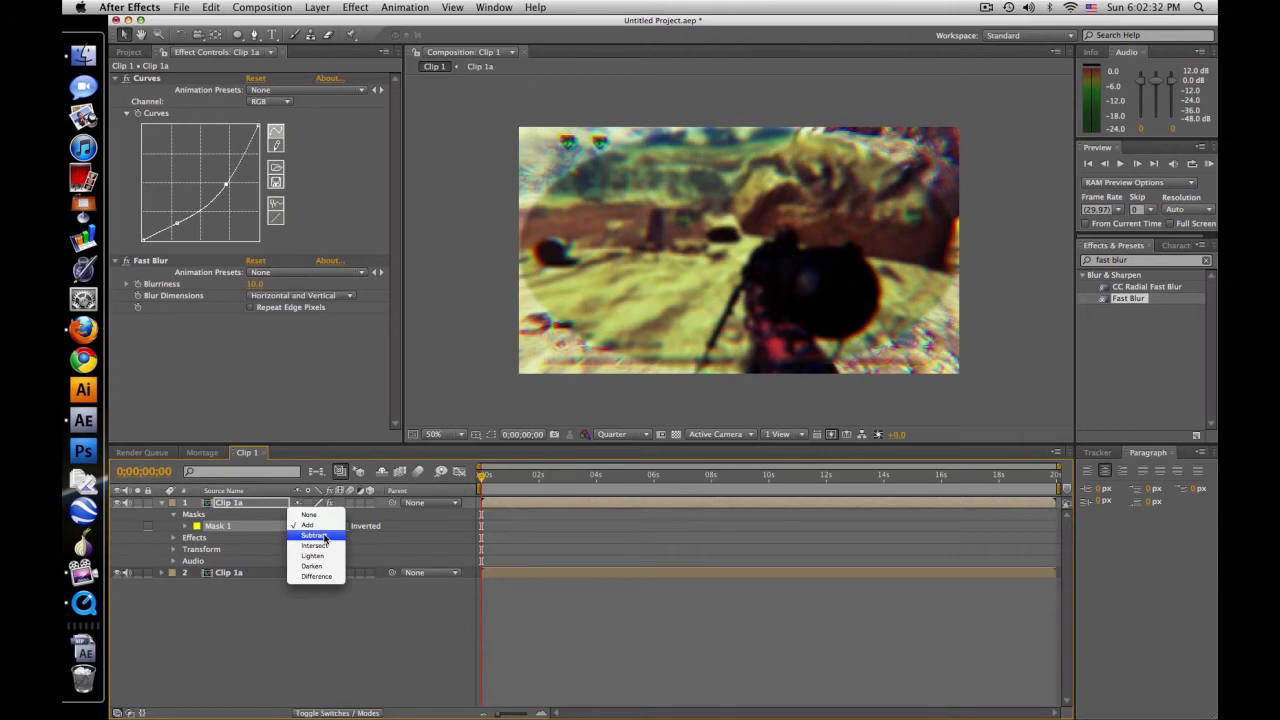
{"action": "left_click", "coordinate": [314, 536]}
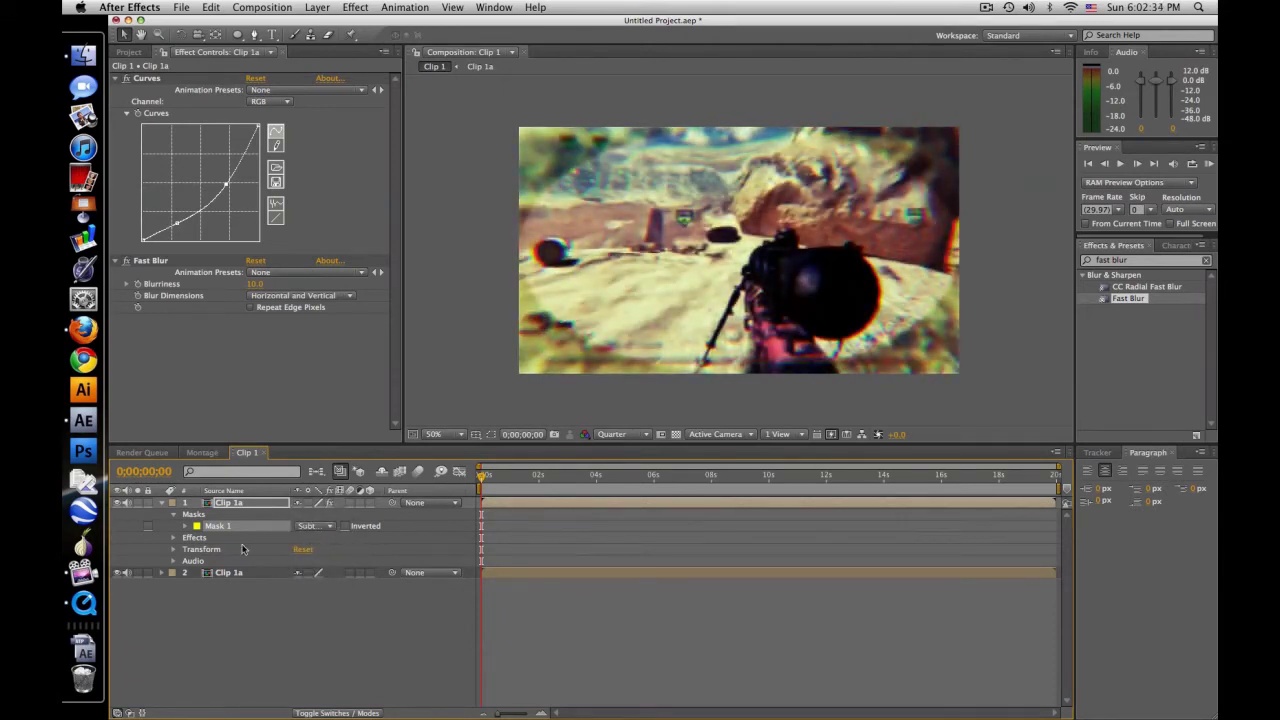
{"action": "key", "text": "f"}
{"action": "left_click", "coordinate": [336, 526]}
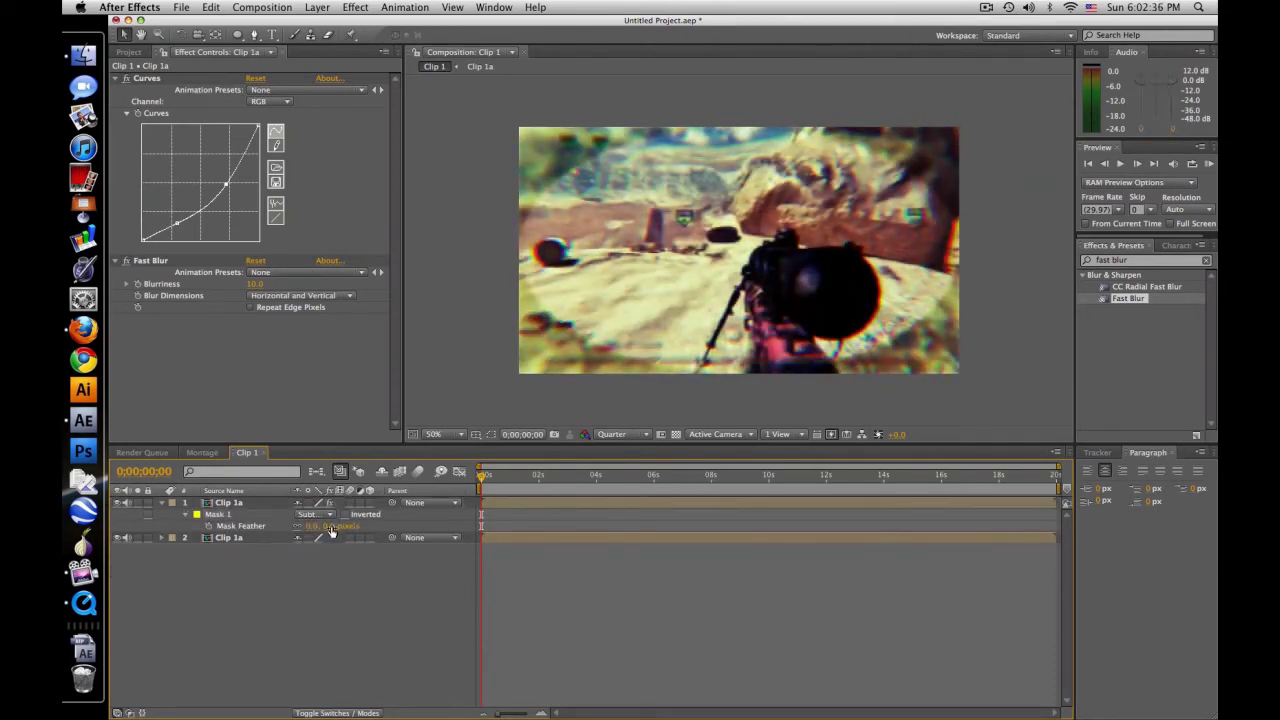
{"action": "type", "text": "300"}
{"action": "key", "text": "Return"}
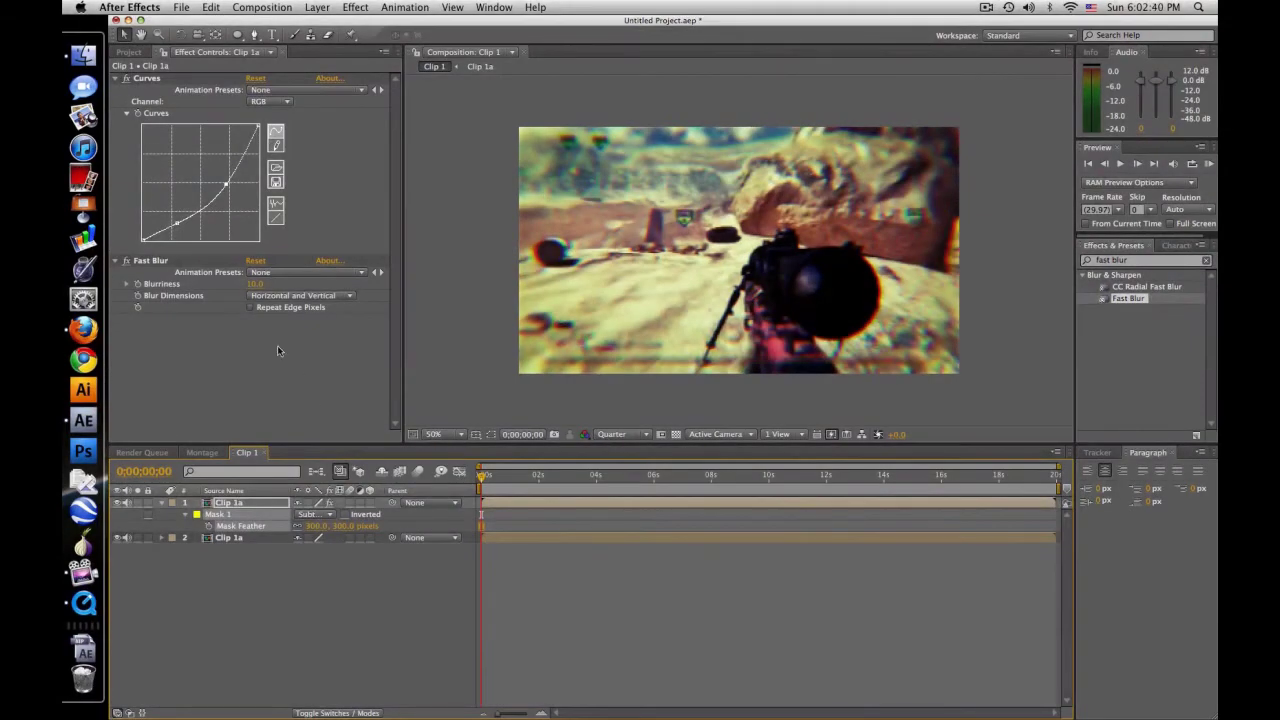
Step: Lower the Fast Blur Blurriness to 5
{"action": "left_click", "coordinate": [257, 284]}
{"action": "type", "text": "5"}
{"action": "key", "text": "Return"}
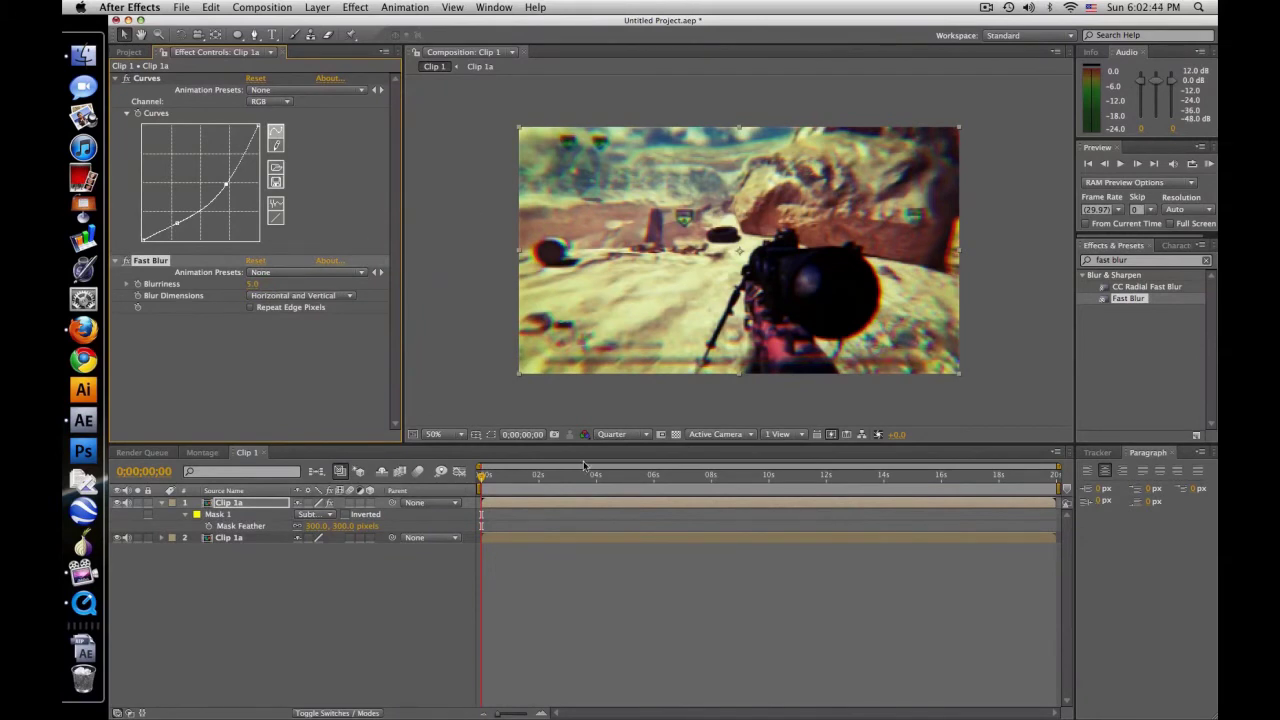
{"action": "left_click", "coordinate": [1209, 166]}
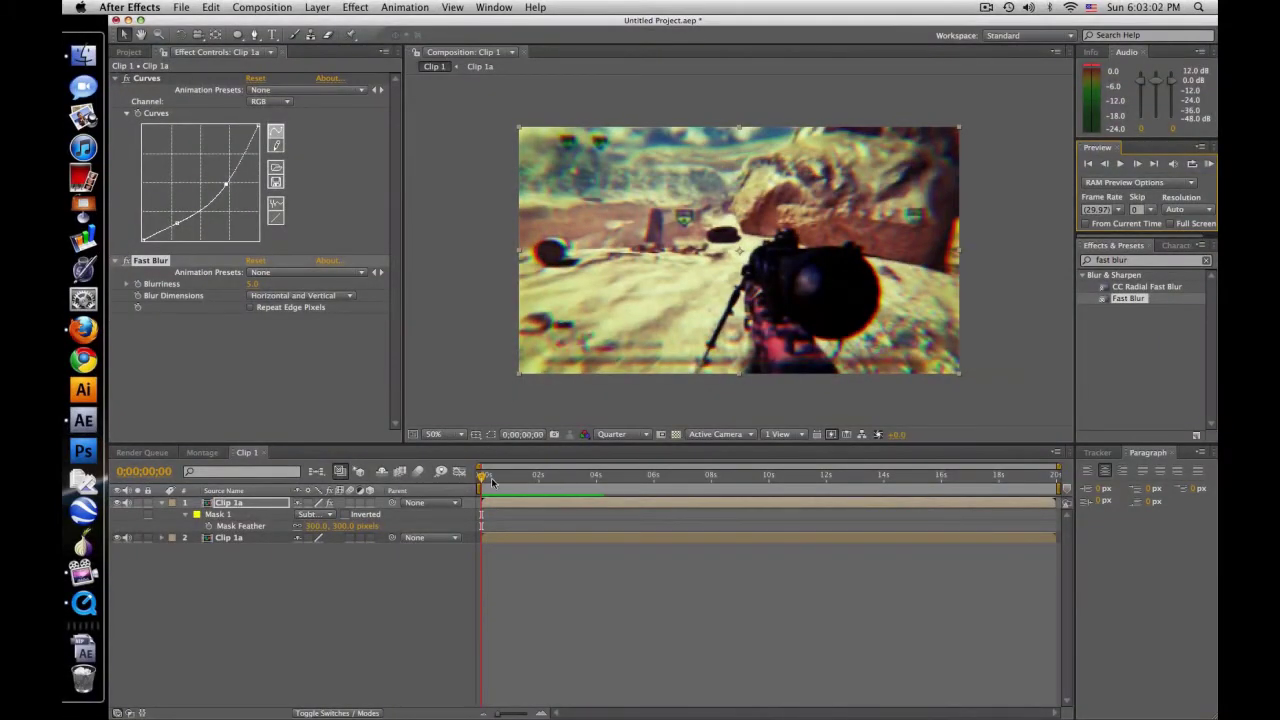
{"action": "left_click_drag", "start_coordinate": [486, 480], "coordinate": [613, 477]}
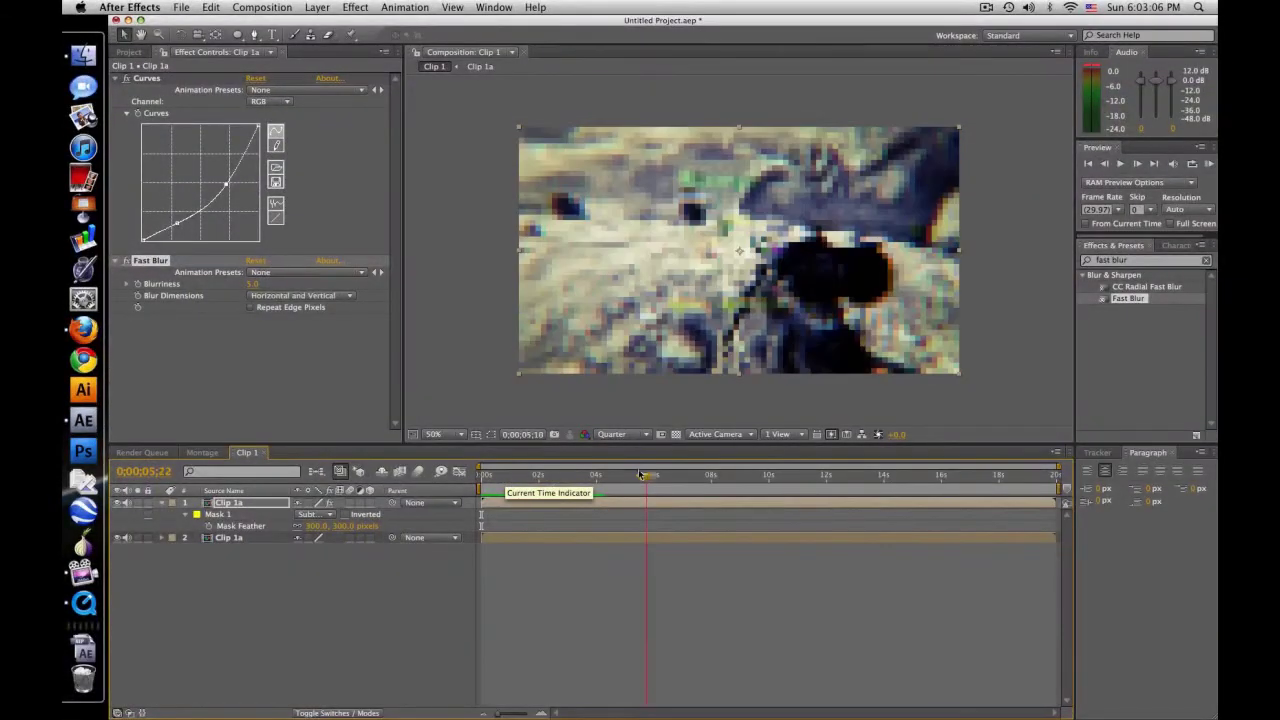
{"action": "left_click", "coordinate": [476, 478]}
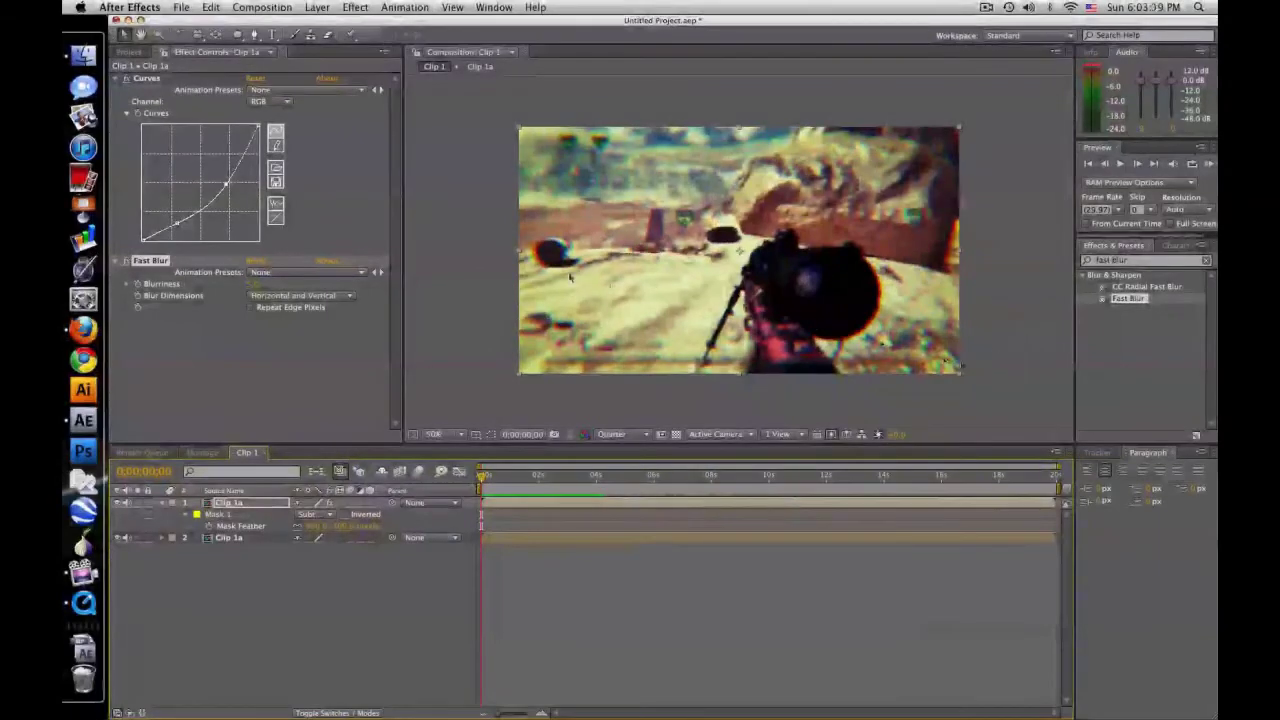
{"action": "key", "text": "comma"}
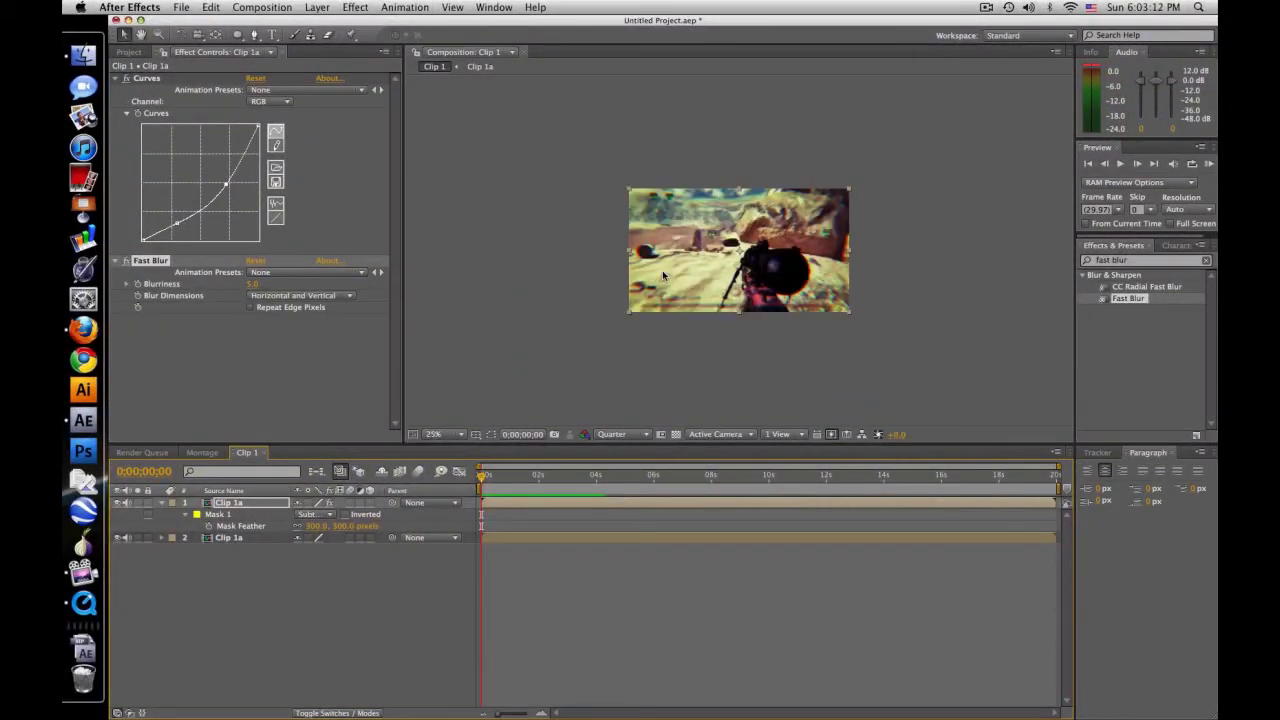